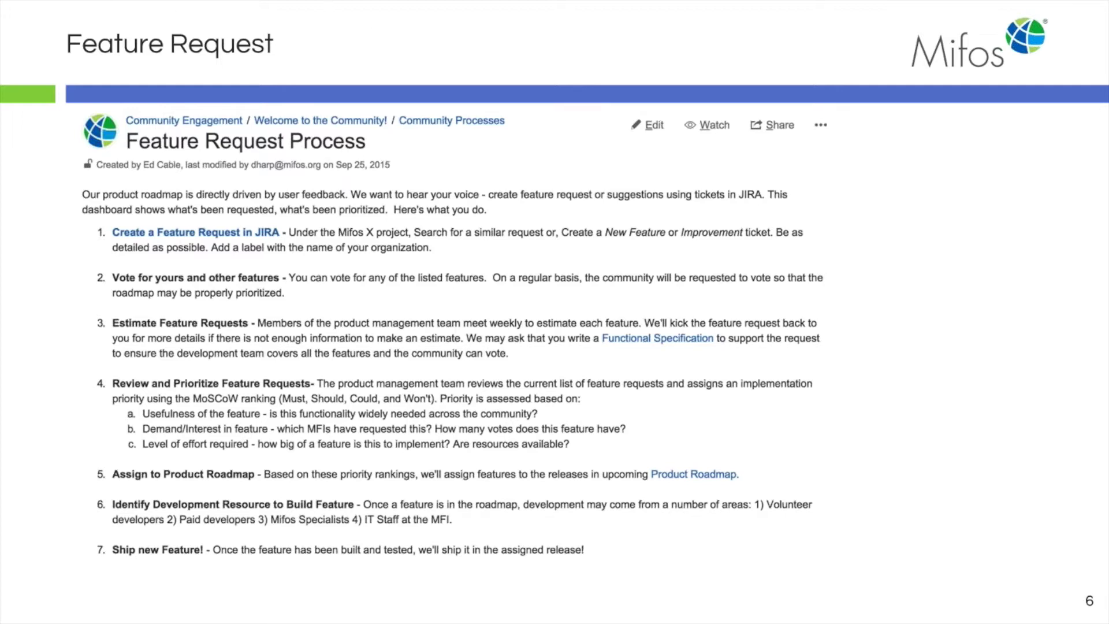
Step: Switch to the MifosForge System Dashboard, browse its gadgets, then go to the sign-in page
click(439, 9)
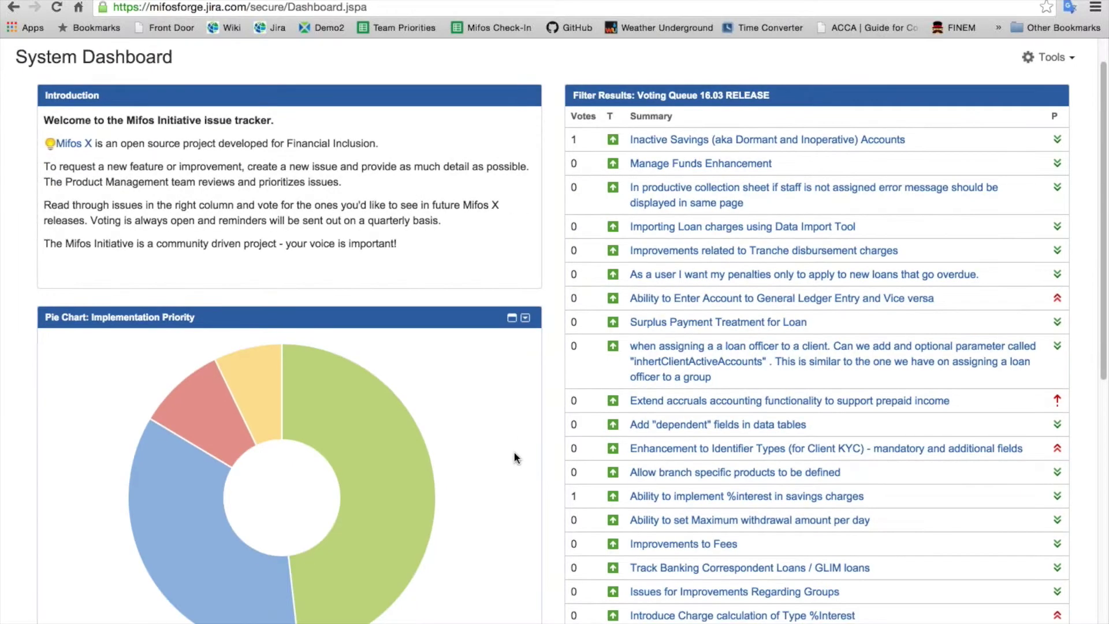
scroll(515, 456, down, 3)
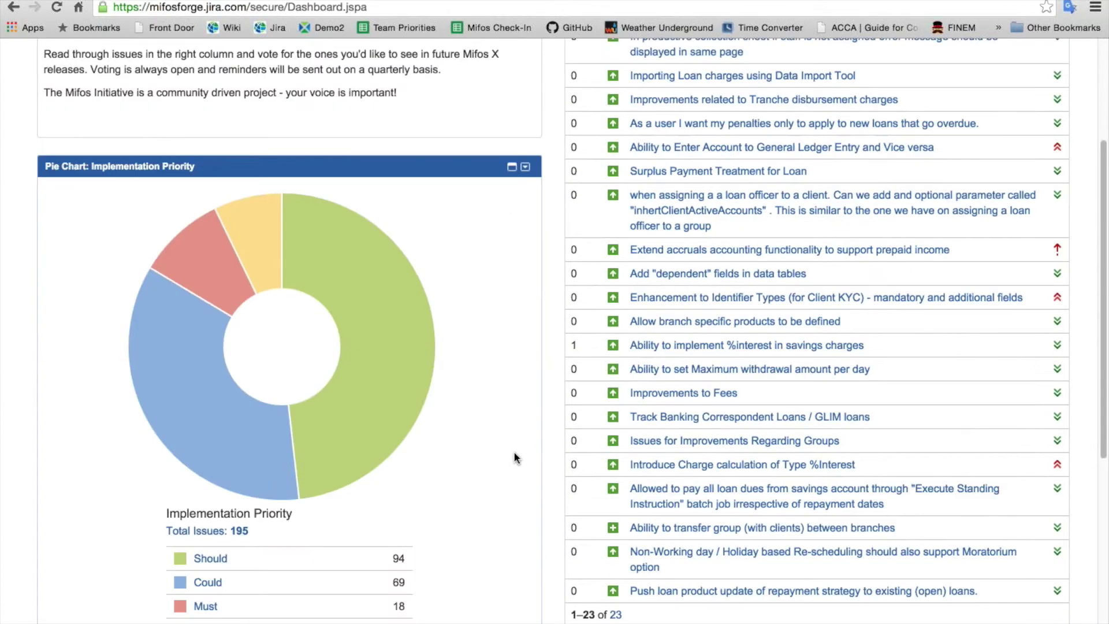
scroll(515, 458, down, 4)
scroll(515, 457, up, 10)
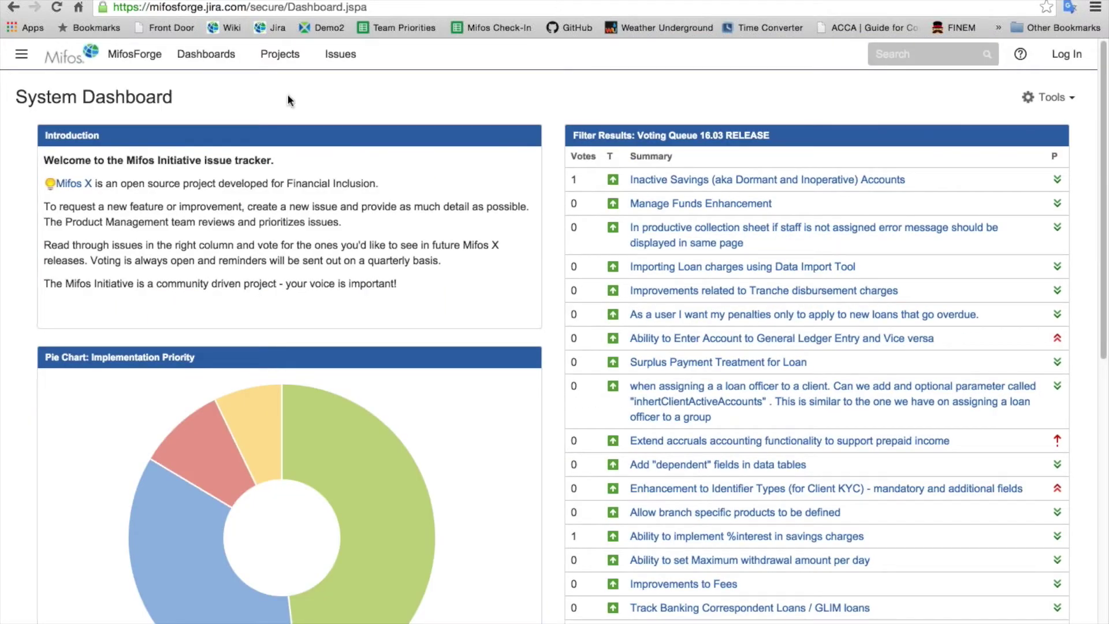
click(1077, 62)
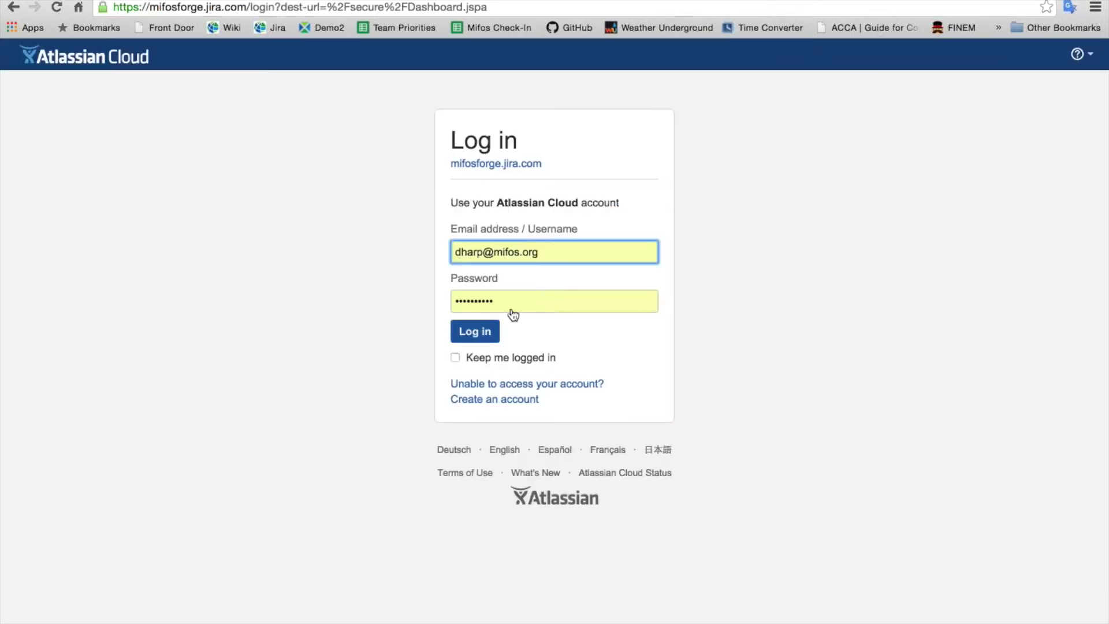
Step: Submit the filled-in Atlassian credentials to log in to MifosForge, then start a new issue
key(Tab)
key(Tab)
key(Return)
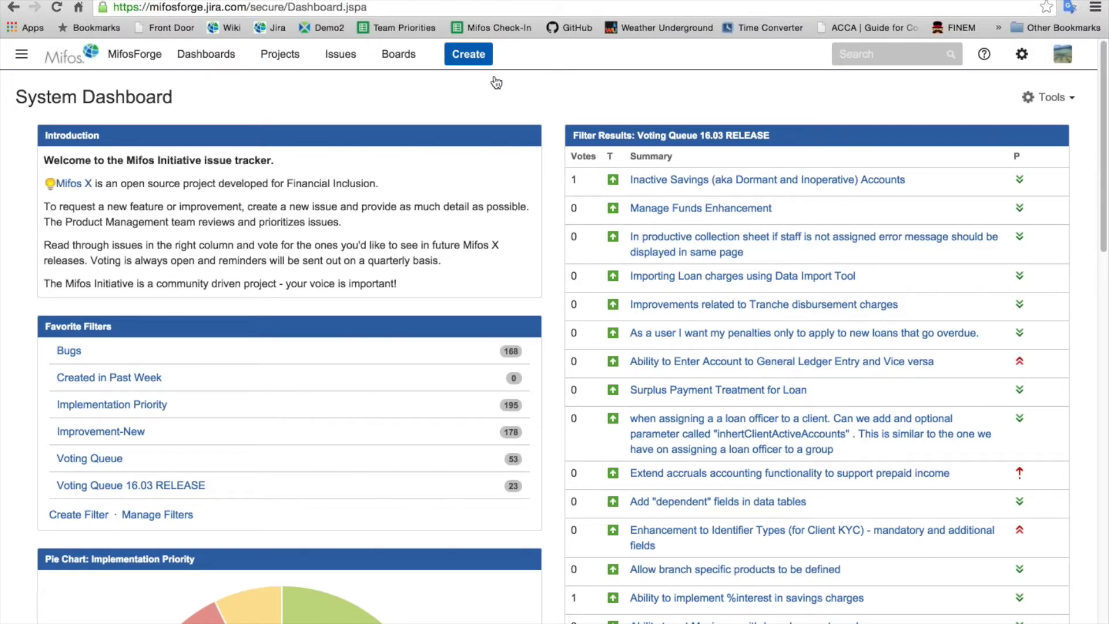
click(460, 61)
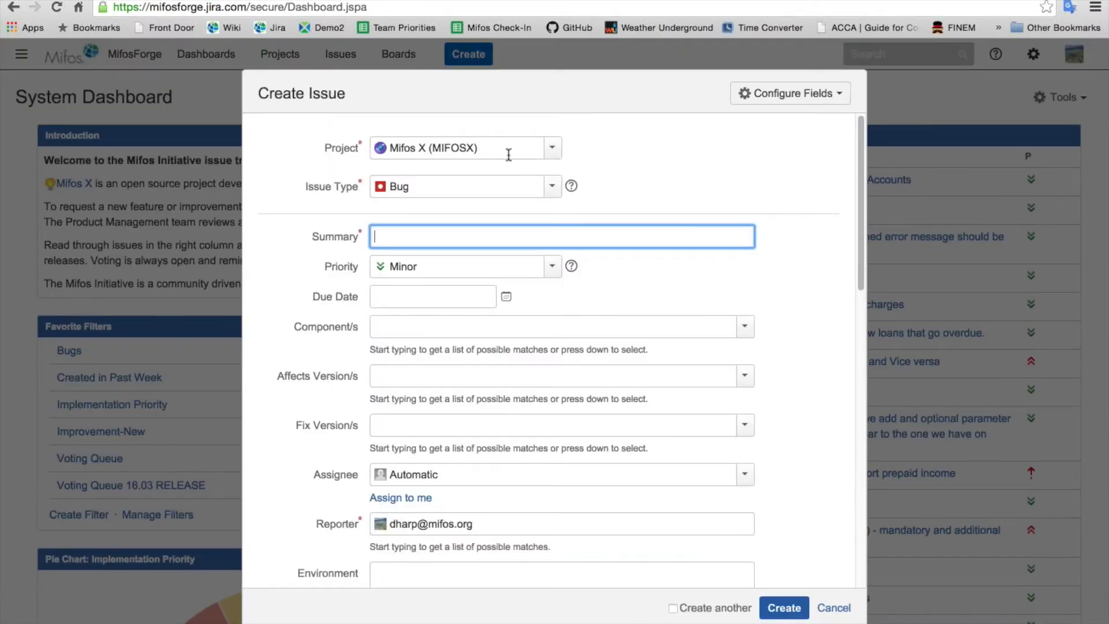
Step: Change the issue type from Bug to New Feature, briefly trying Improvement first
click(554, 192)
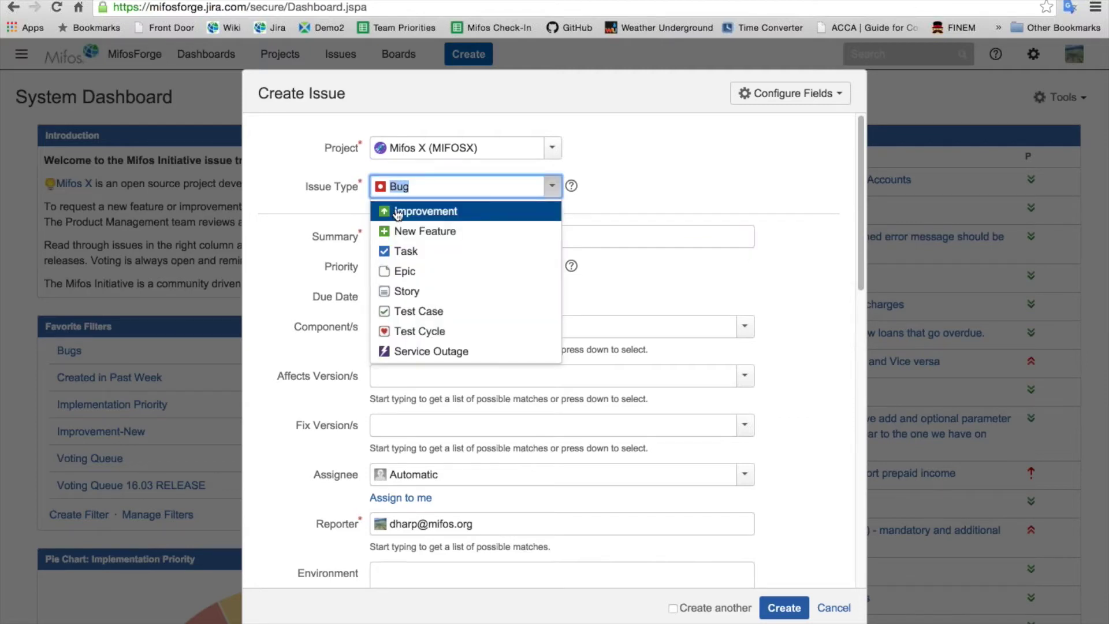
click(536, 207)
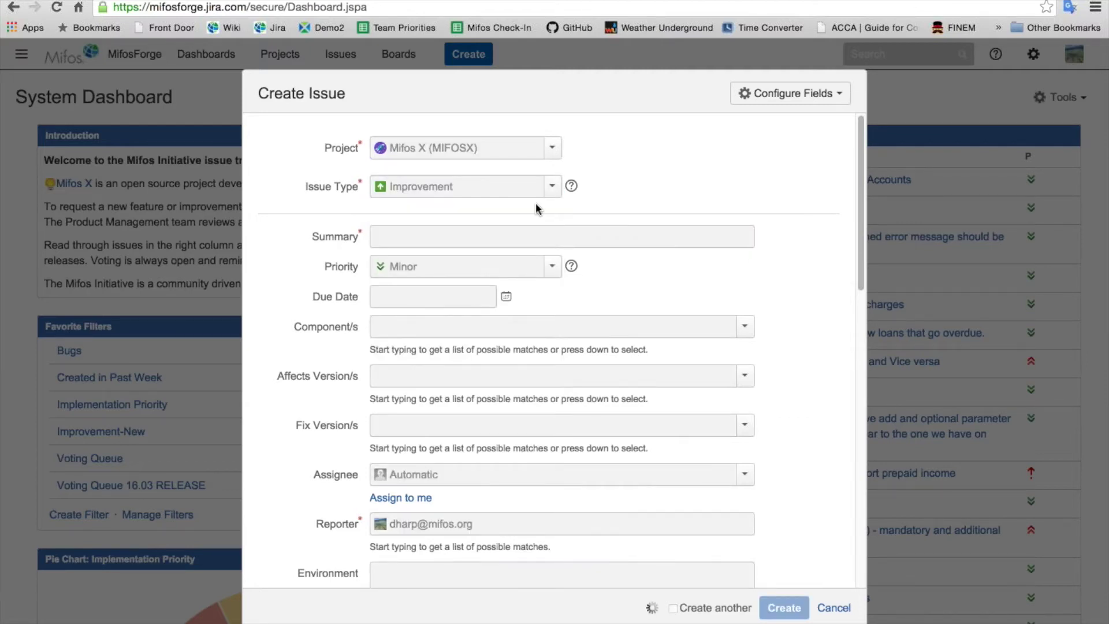
click(554, 192)
click(421, 205)
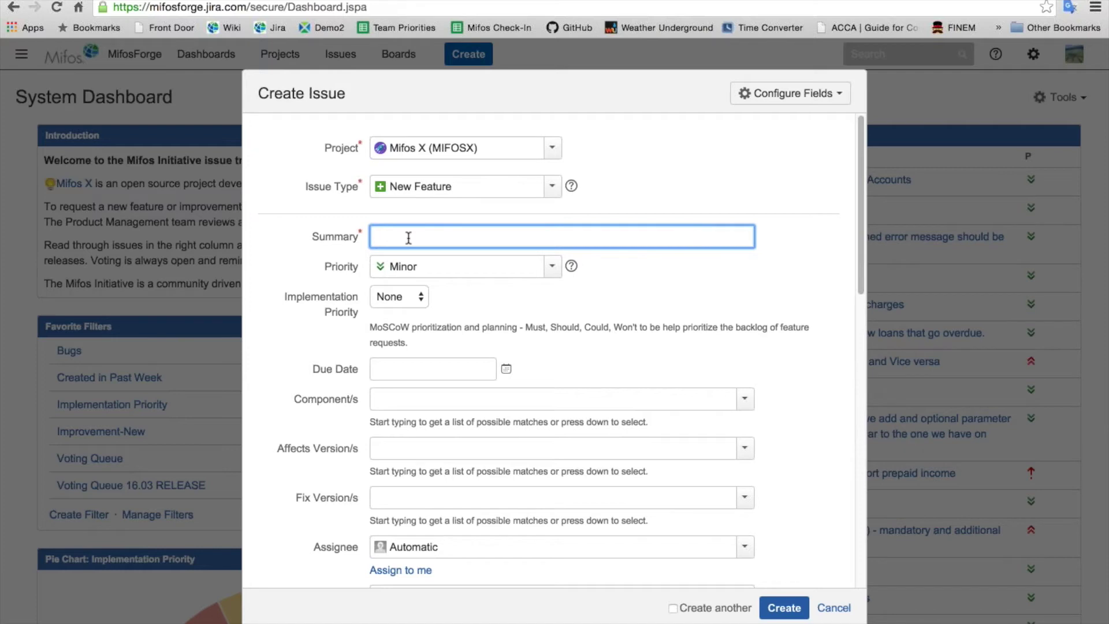
Step: Enter 'Sample New Feature' as the issue summary
text(Sample)
text( e)
key(BackSpace)
key(BackSpace)
text(New Feature)
click(553, 267)
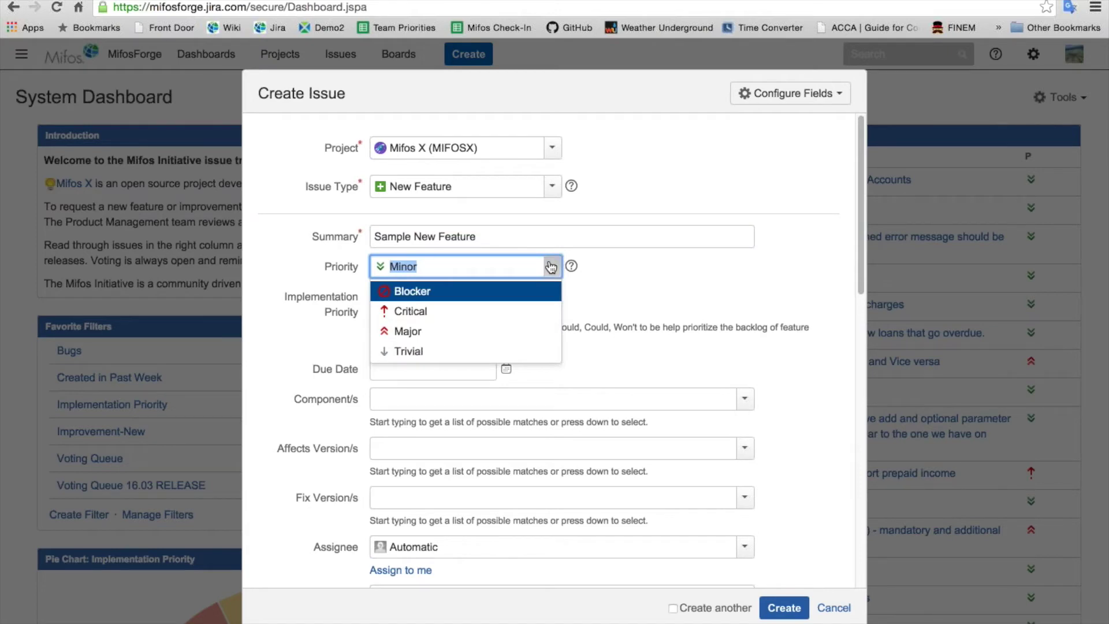
Step: Try Major and Critical as priority, then set it back to Minor
click(449, 331)
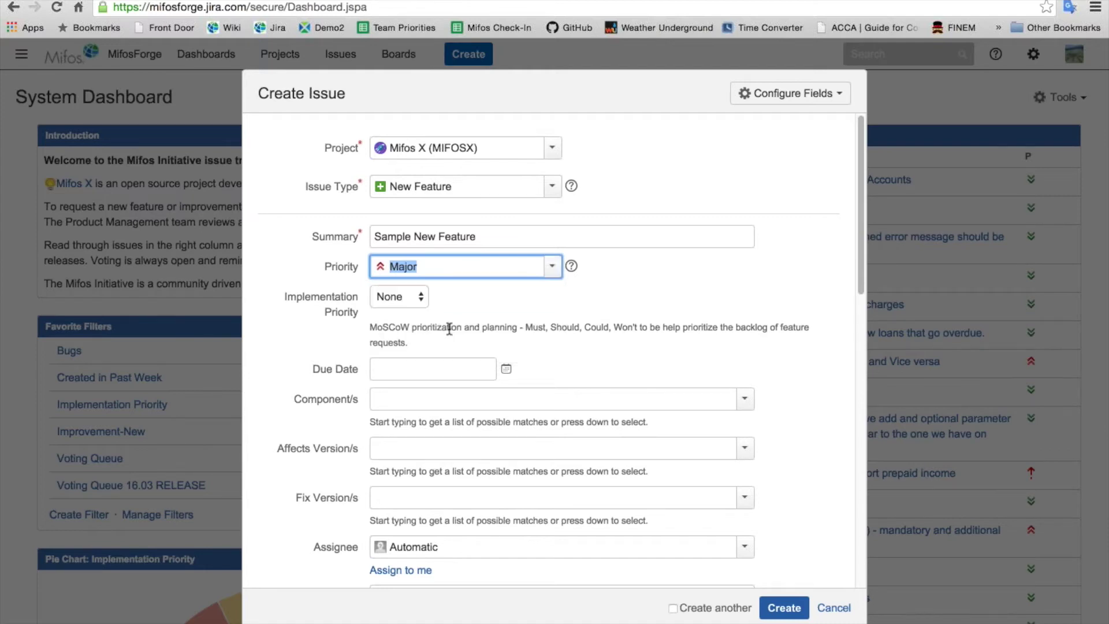
click(491, 259)
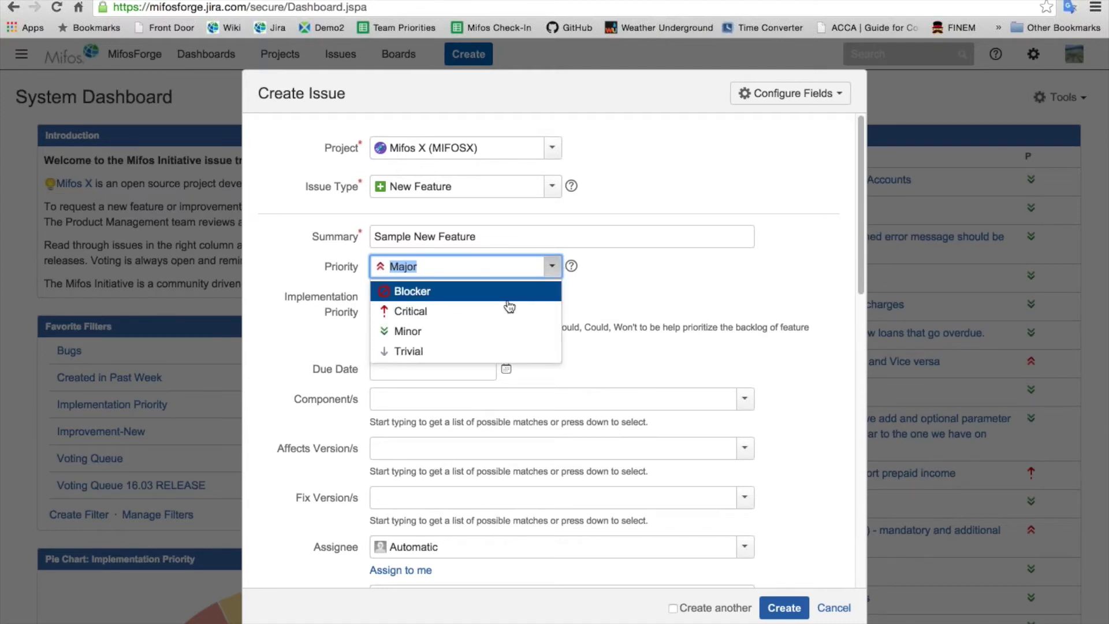
click(483, 312)
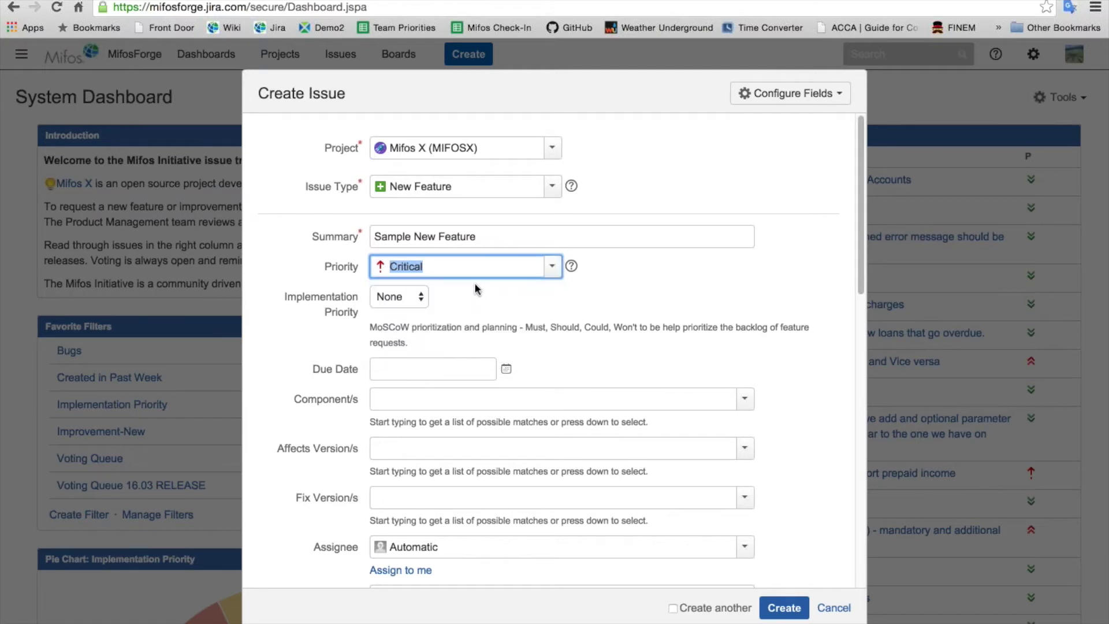
click(539, 275)
click(444, 327)
Step: Set Implementation Priority to Could after briefly choosing Should
click(417, 298)
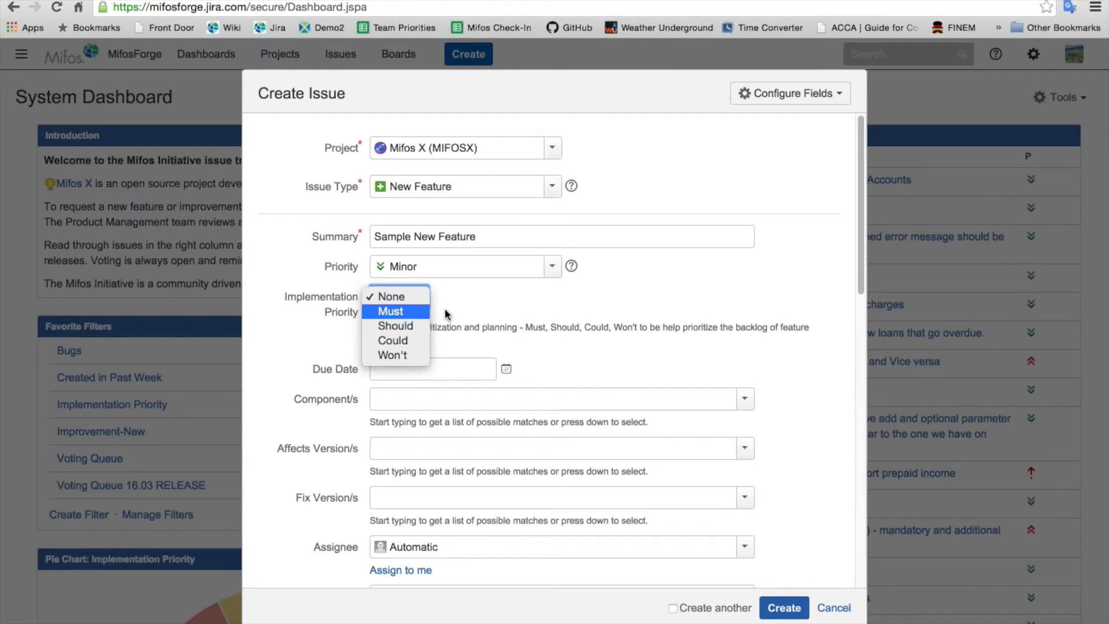
click(404, 329)
click(406, 306)
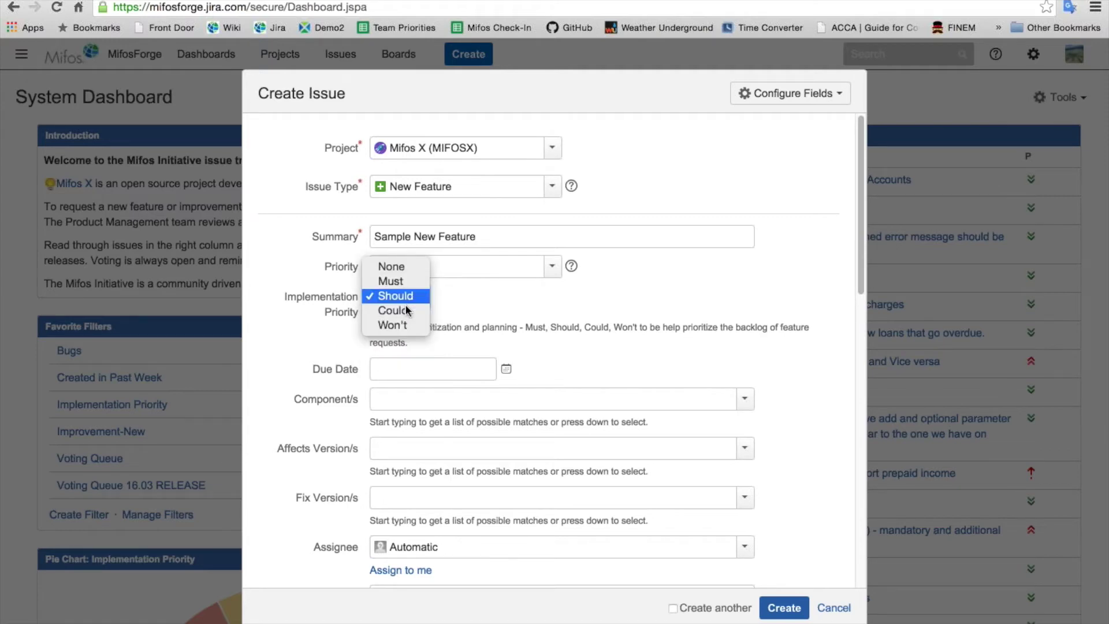
click(404, 306)
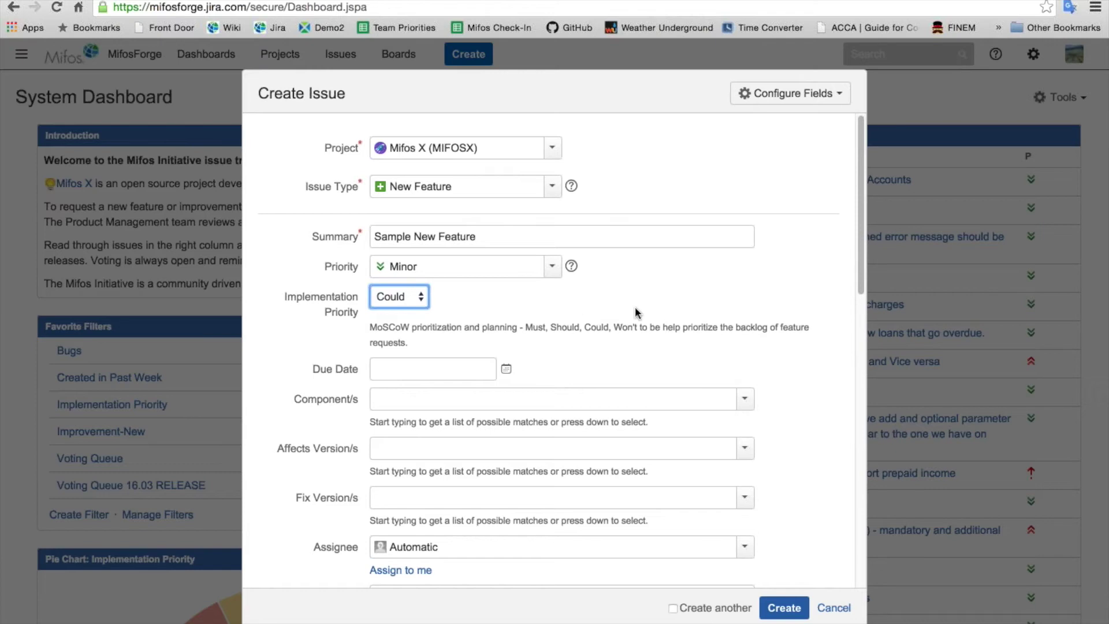
Step: Open the Due Date calendar and dismiss it, leaving the due date empty
scroll(460, 306, down, 2)
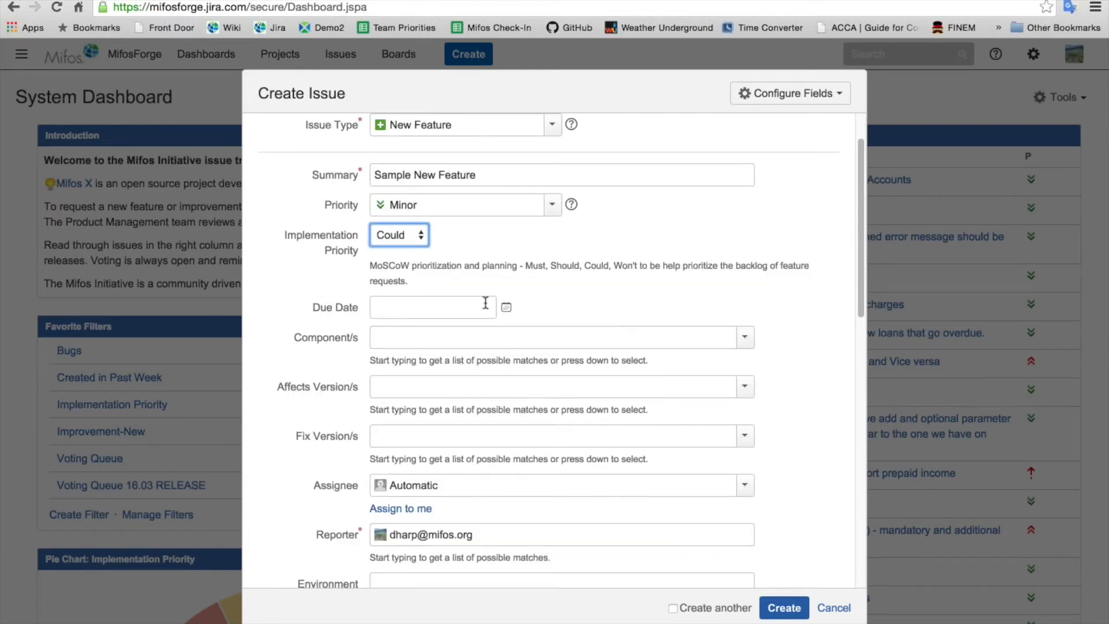
key(Tab)
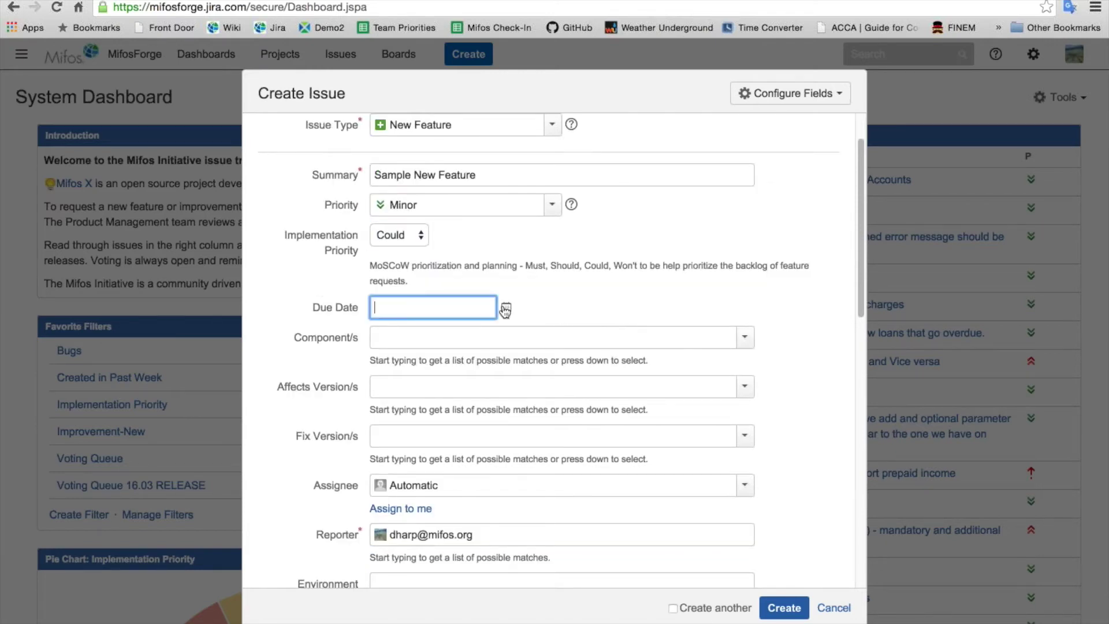
click(505, 309)
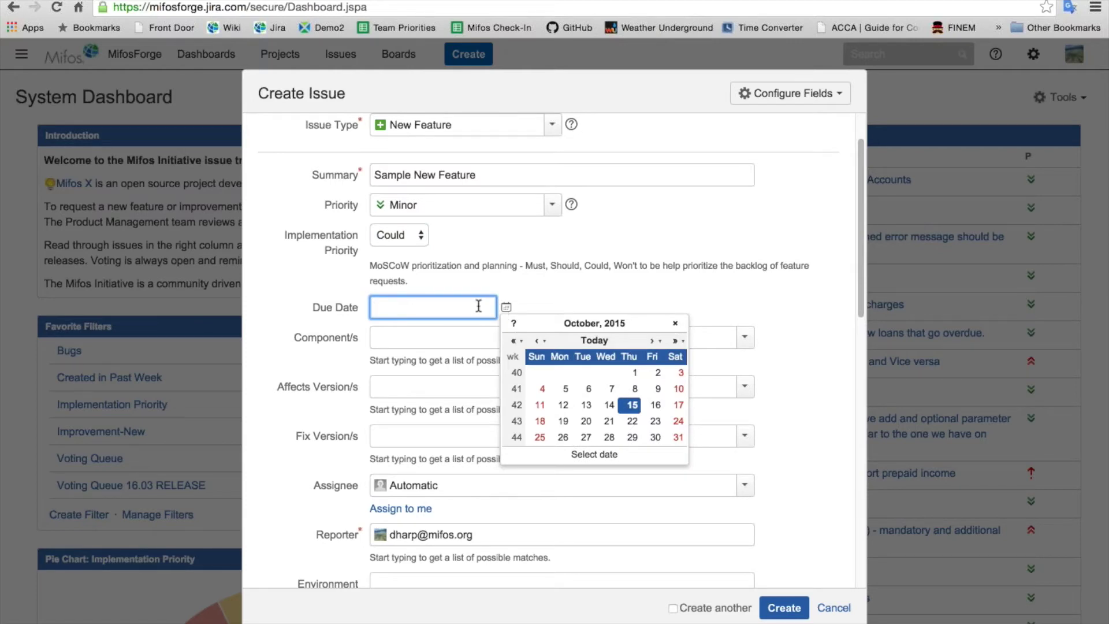
click(413, 337)
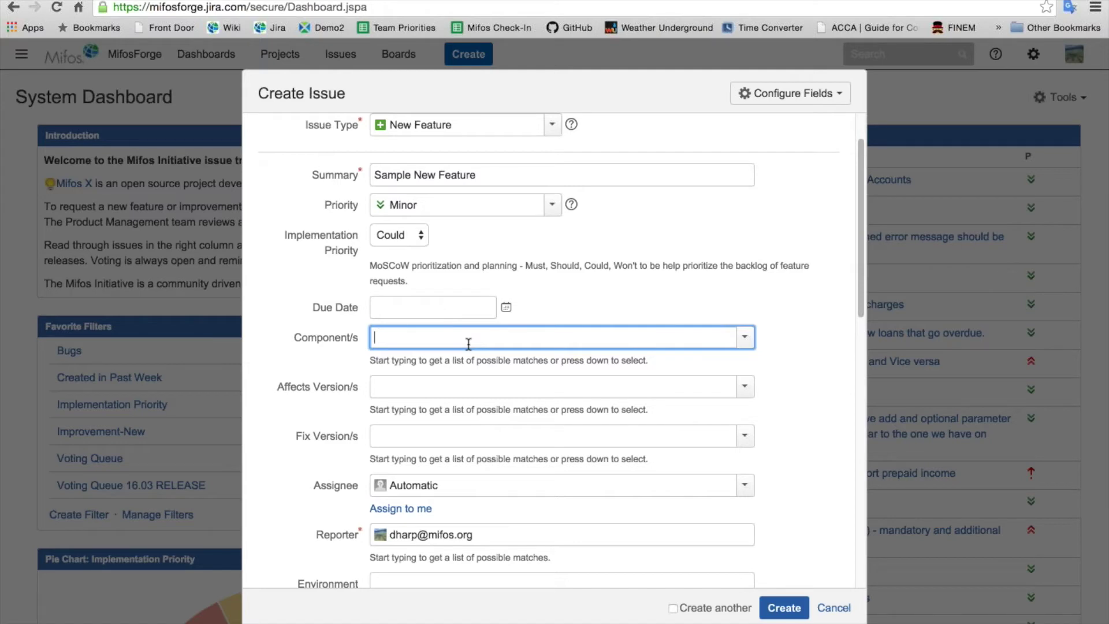
Step: Add UI and Loan as components of the new feature
text(UI)
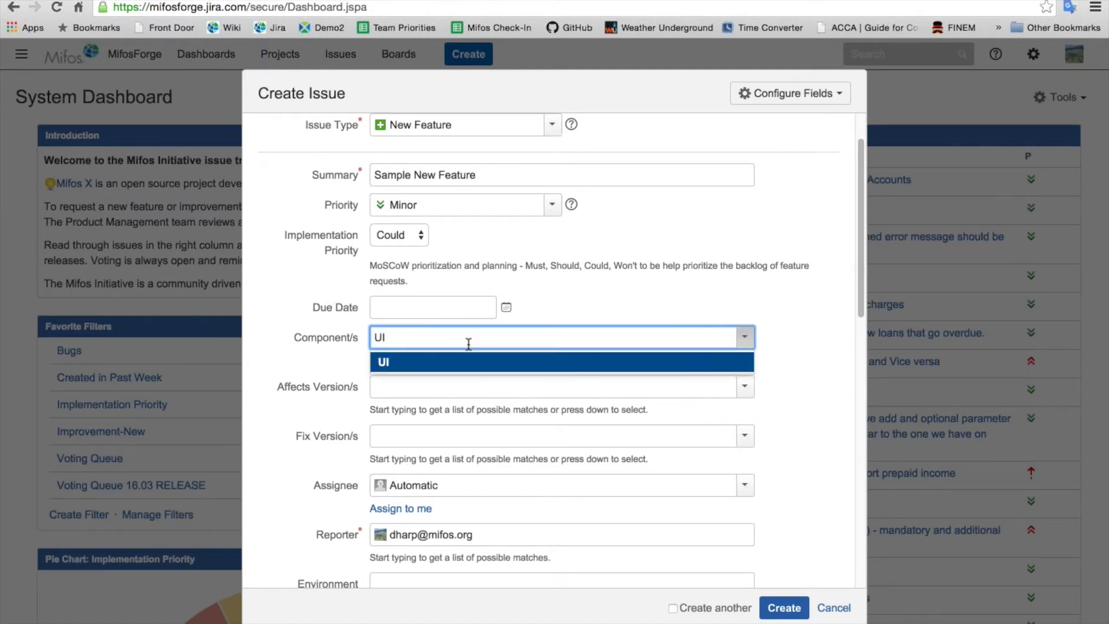
click(411, 363)
text(Loan)
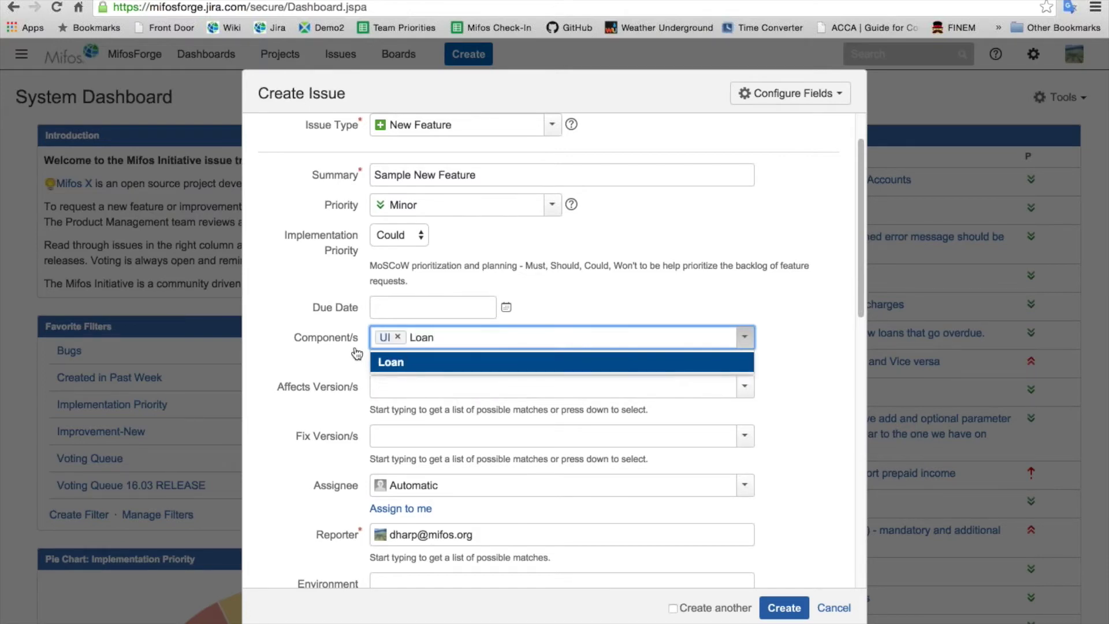
key(Return)
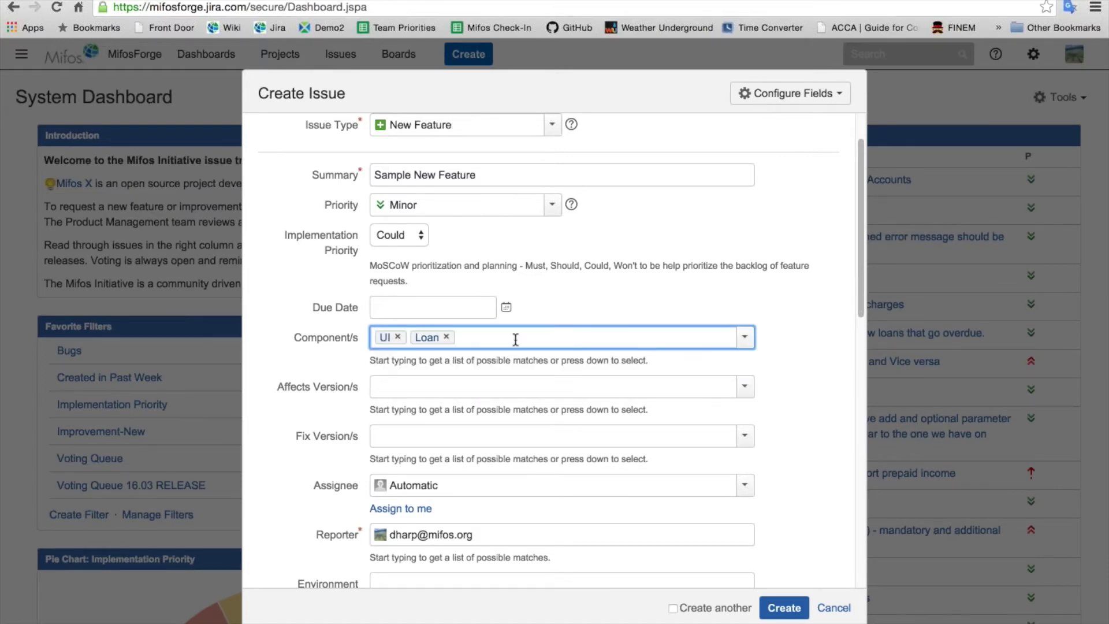
text(S)
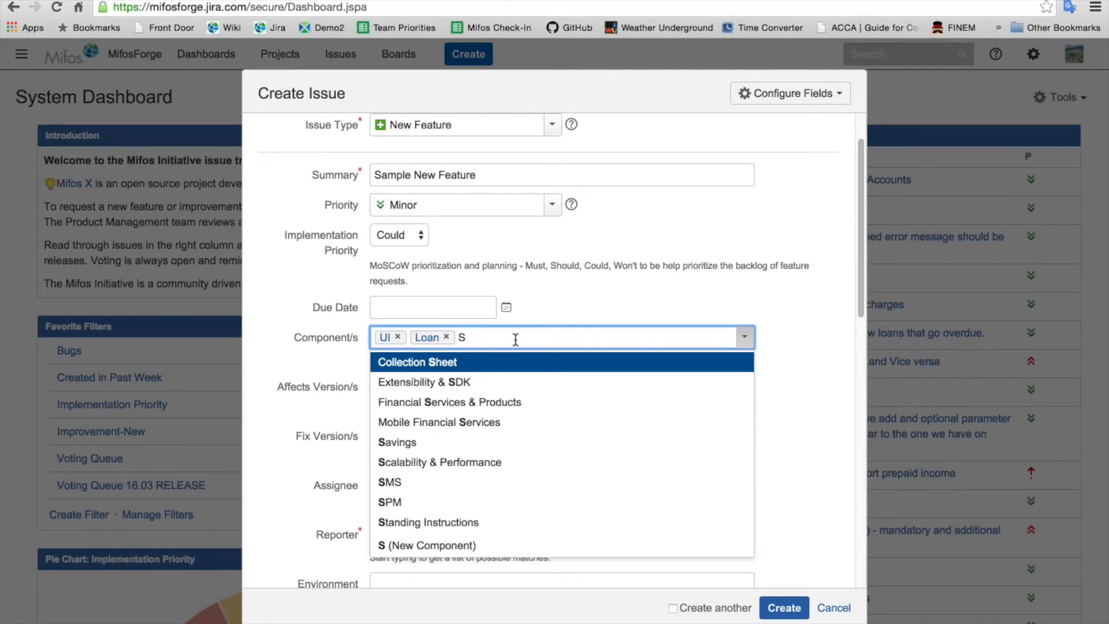
key(BackSpace)
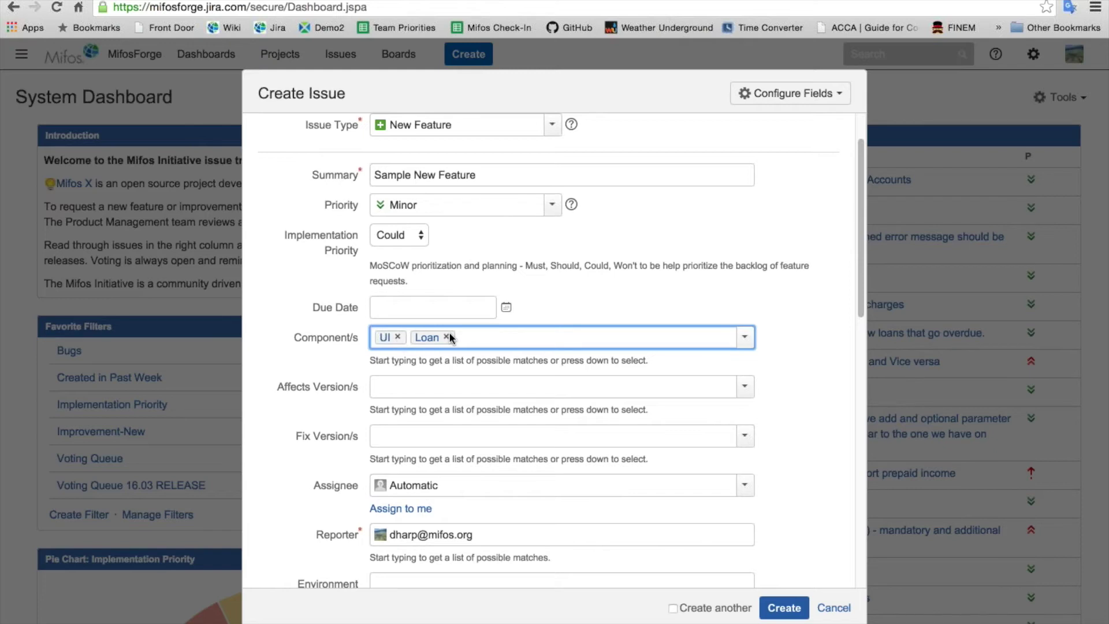
click(416, 389)
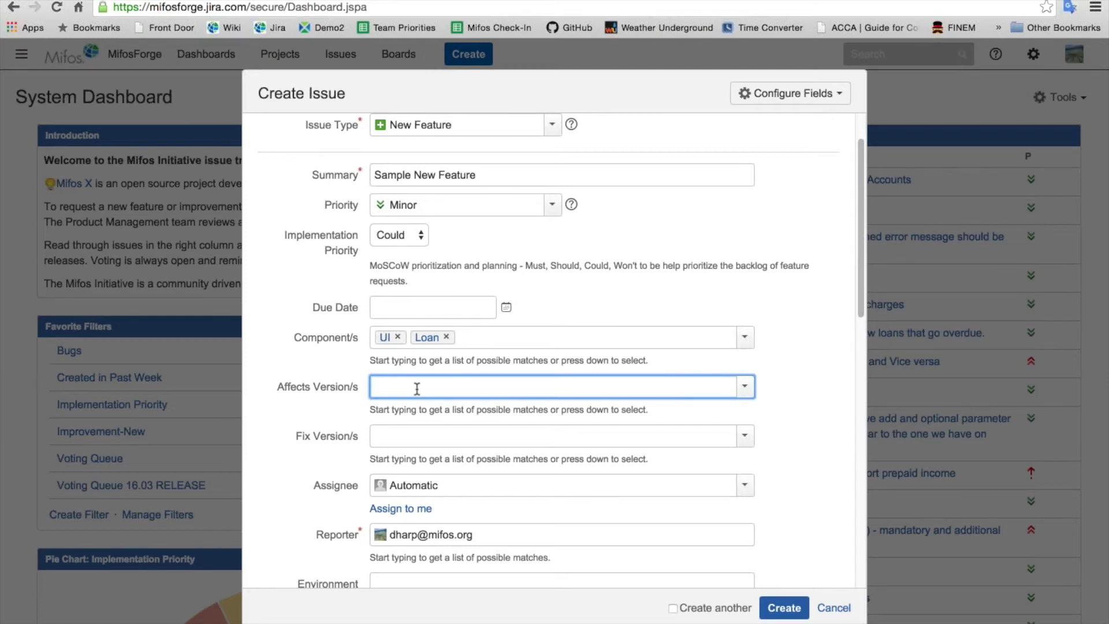
Step: Set Affects Version to 15.09.4.Release and Fix Version to 16.03.RELEASE
text(15)
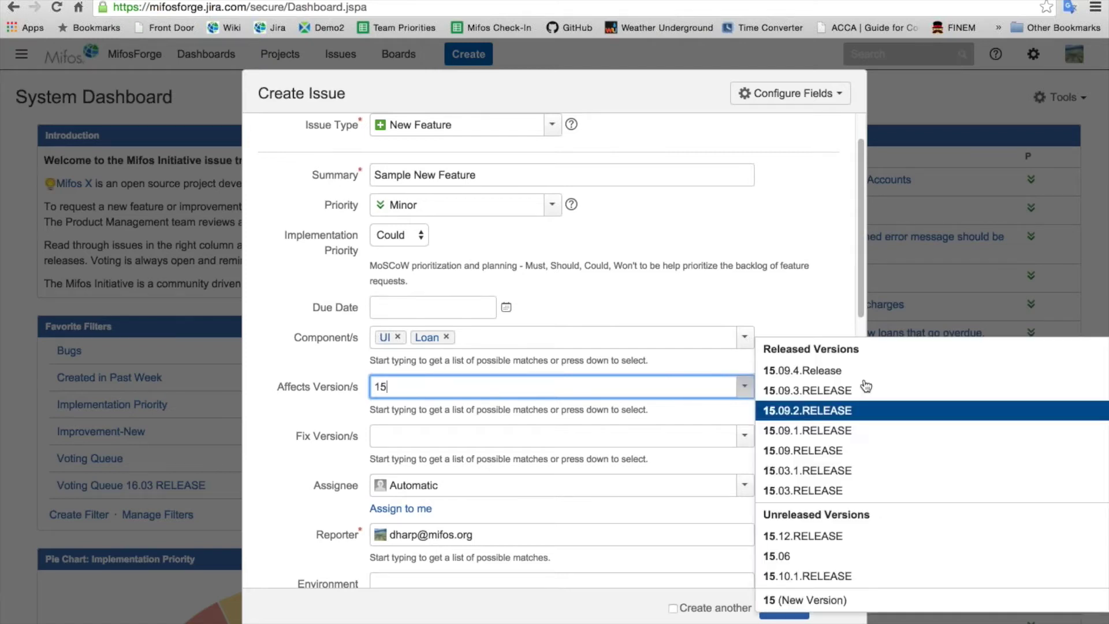
click(847, 372)
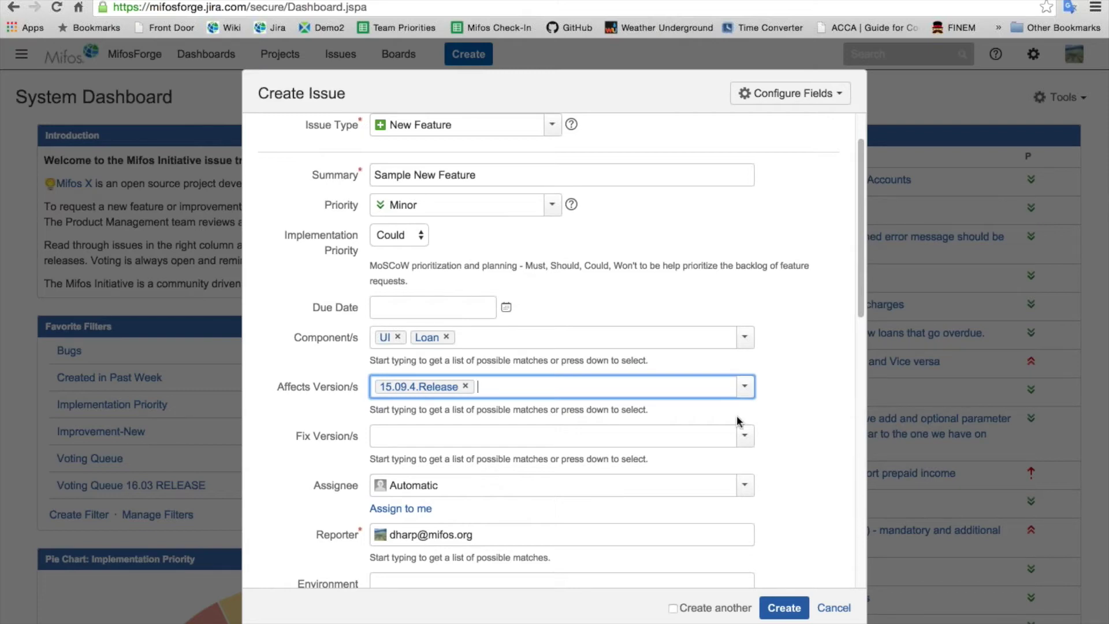
click(441, 432)
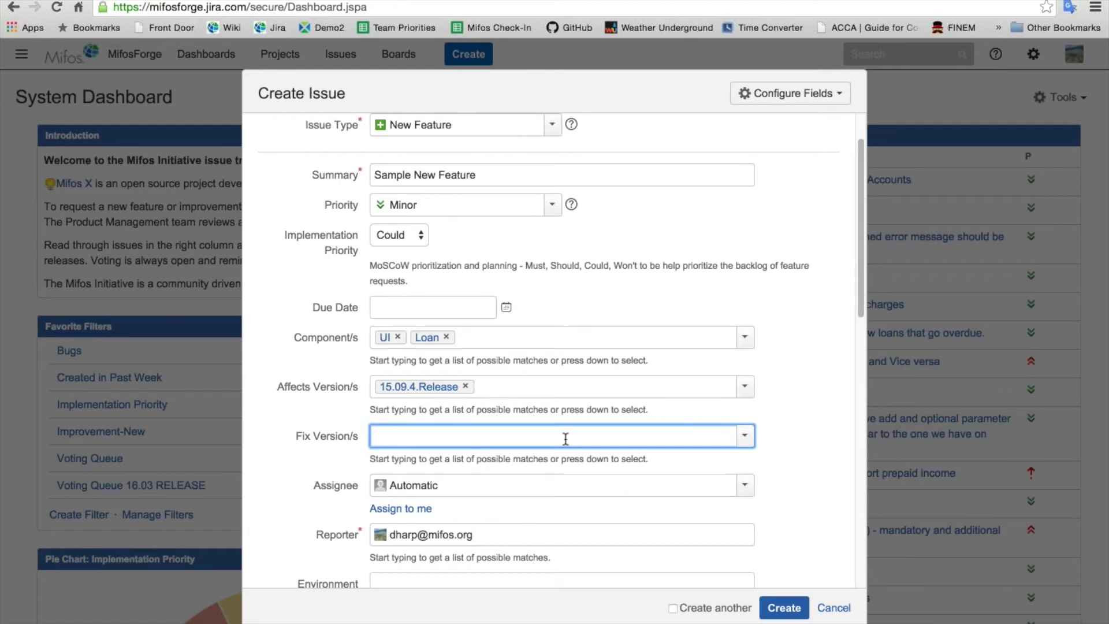
text(16)
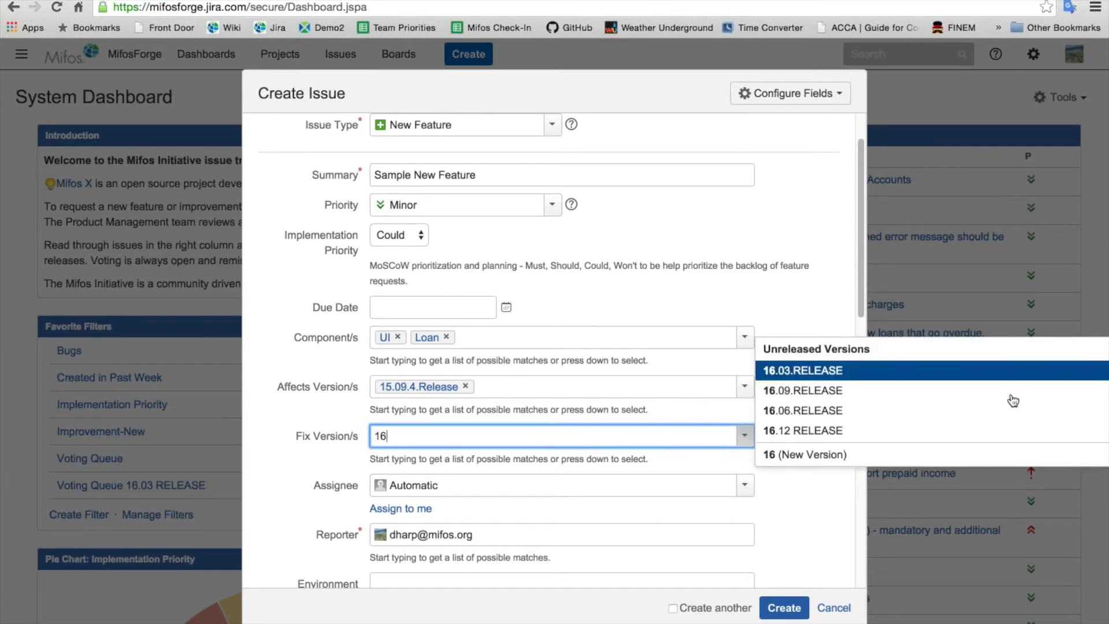
click(808, 373)
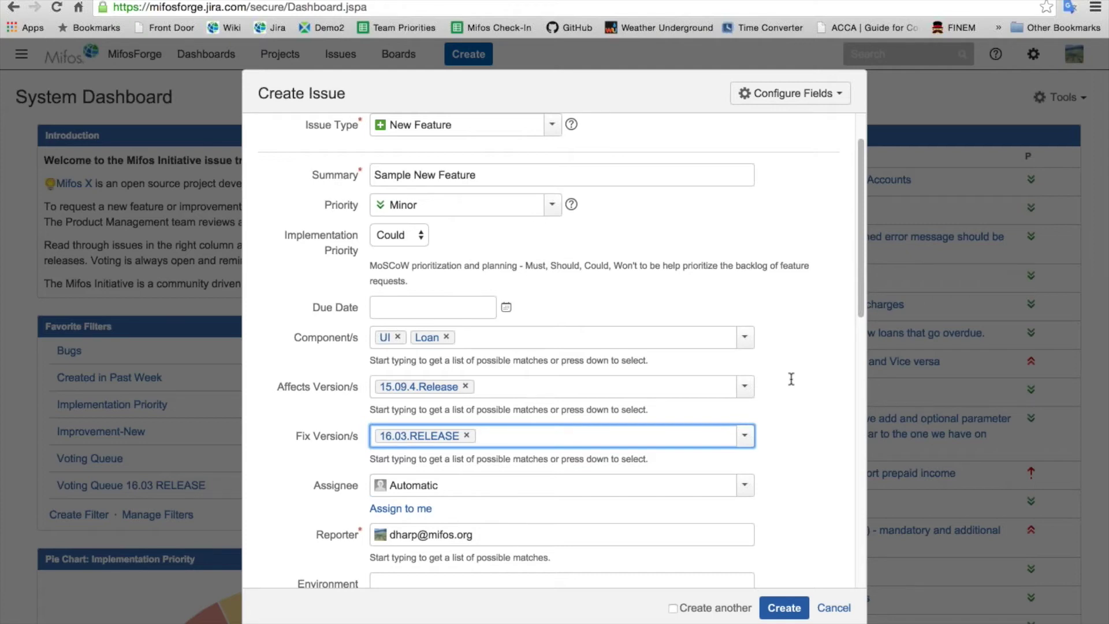
Step: Add 16.06.RELEASE as a second fix version, then remove it again
text(16)
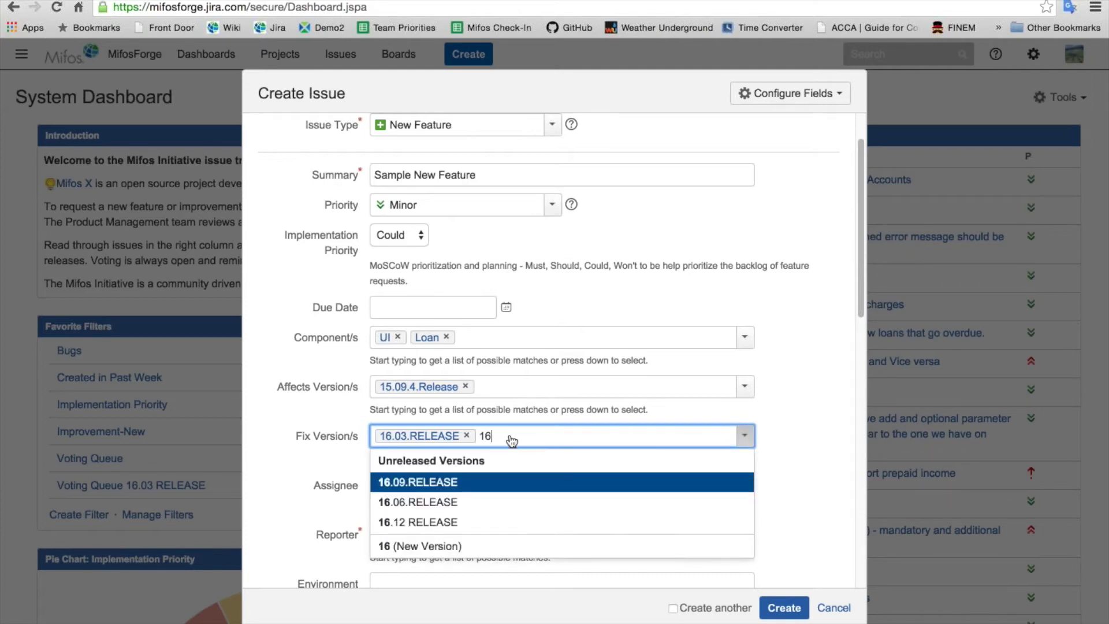
click(446, 500)
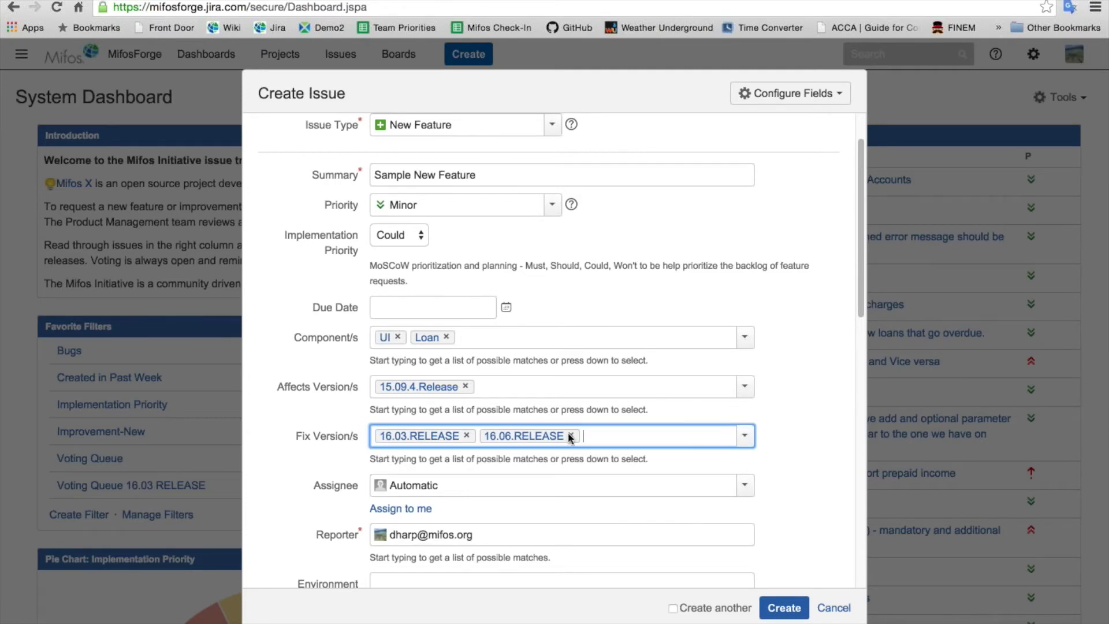
click(570, 436)
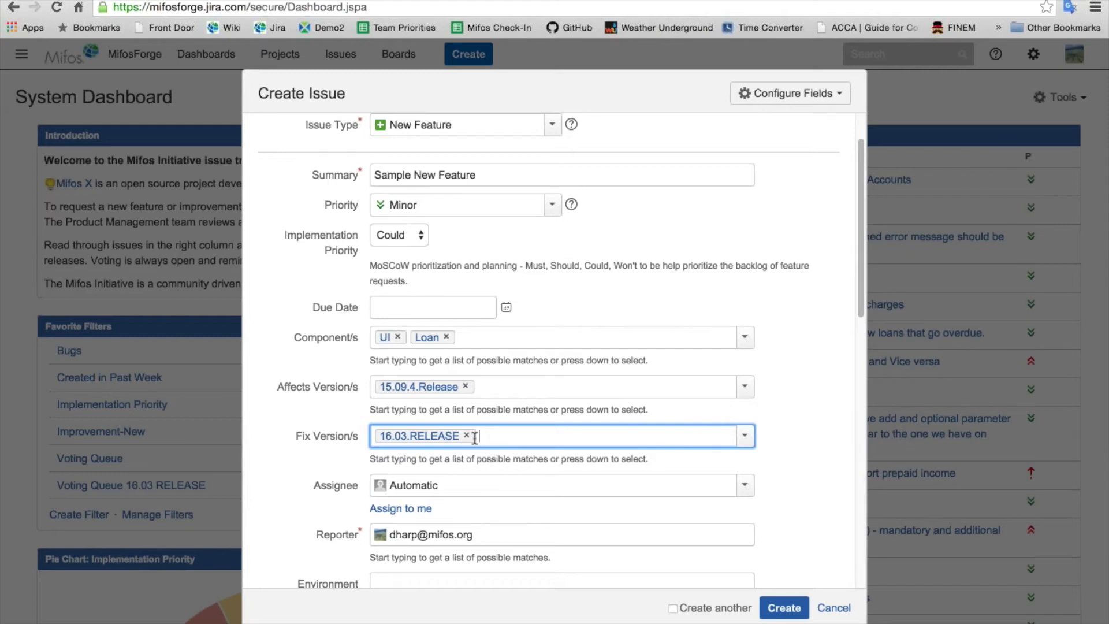
scroll(496, 463, down, 3)
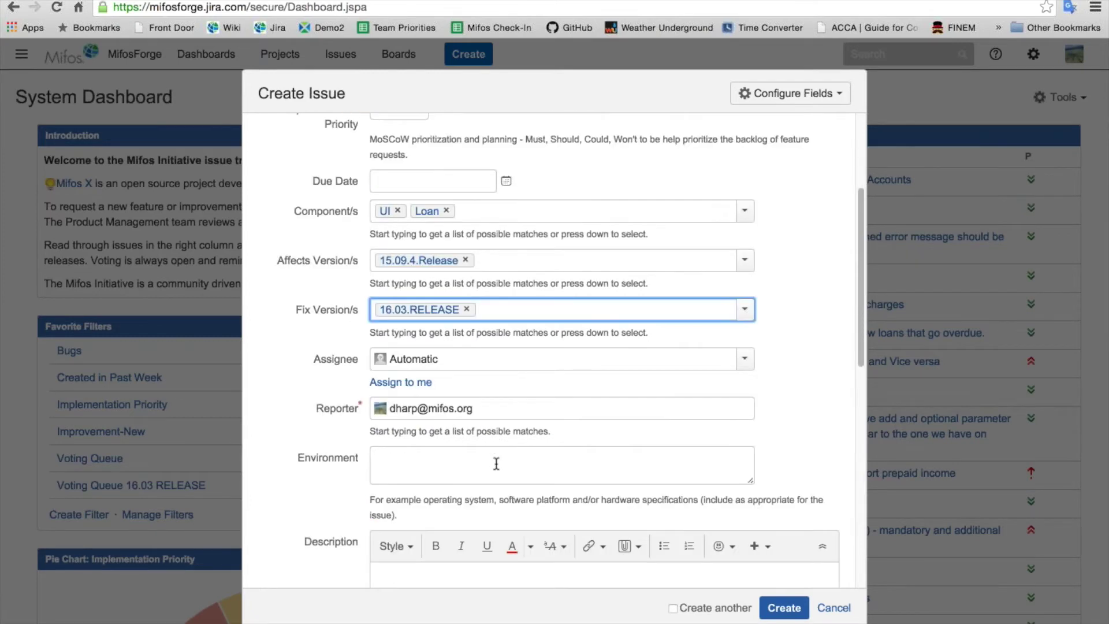
scroll(496, 463, down, 1)
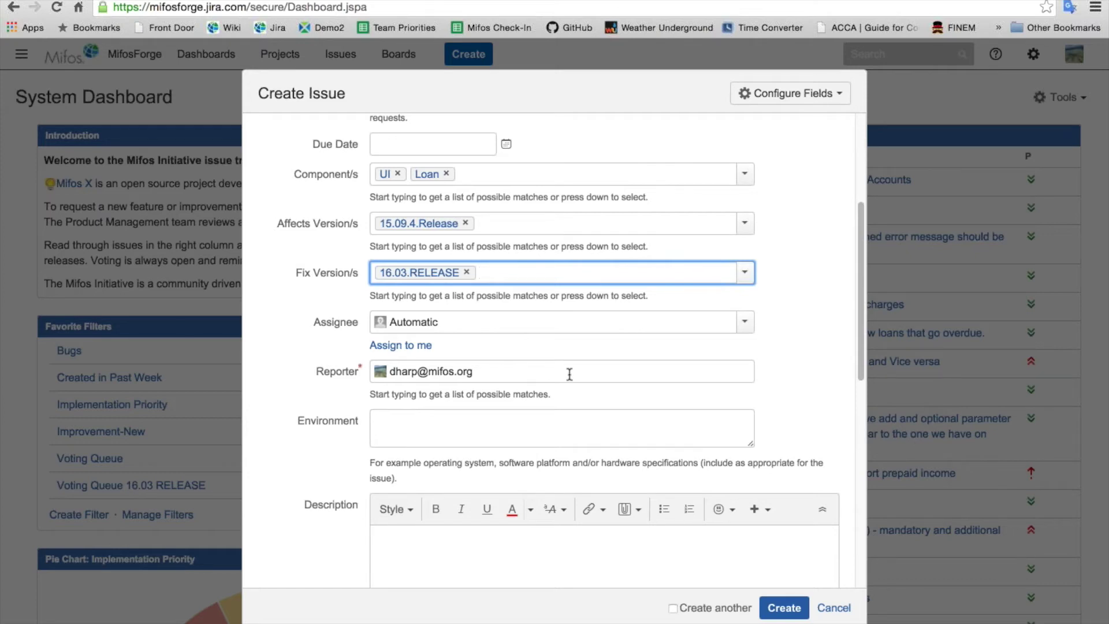
scroll(569, 374, down, 3)
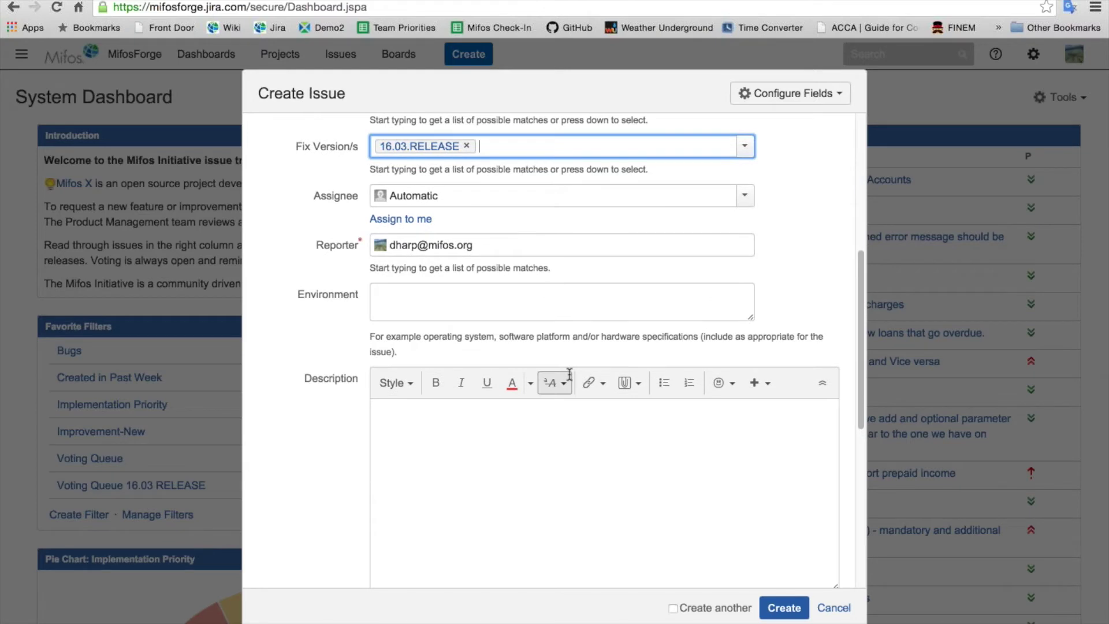
click(438, 416)
Step: Type 'Enter as detail' into the Description and move on to the URL field
scroll(534, 411, down, 2)
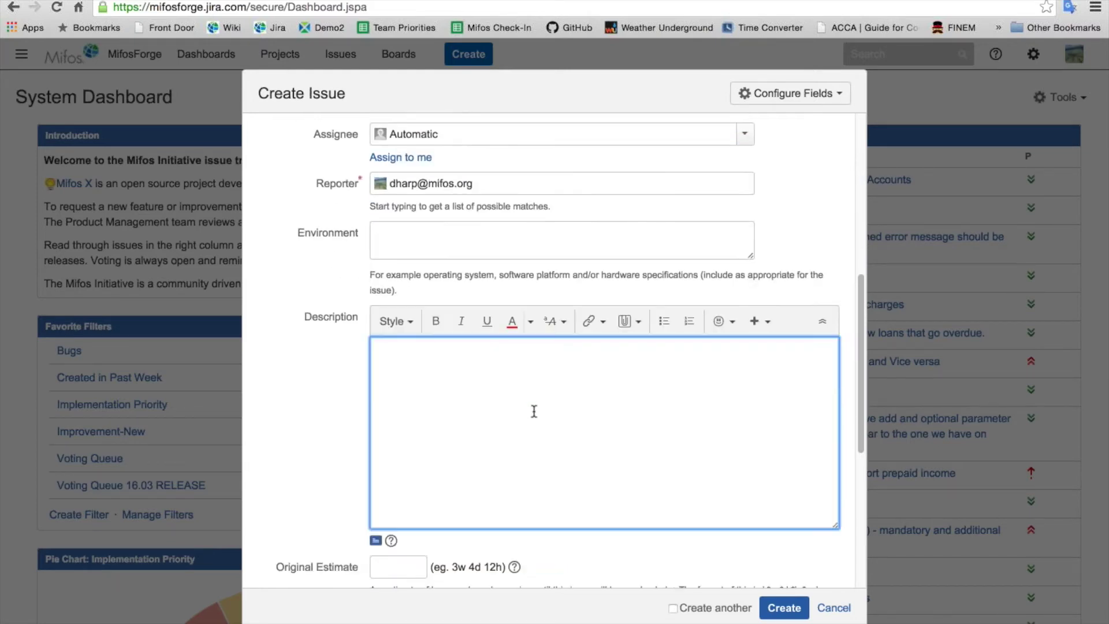
text(Enter )
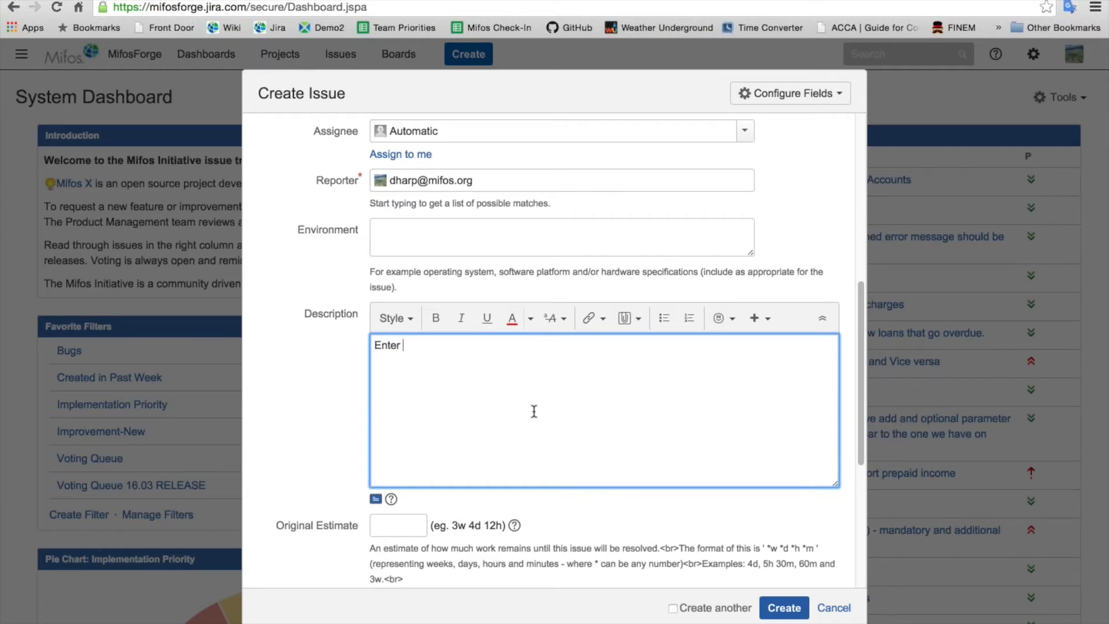
text(as detail)
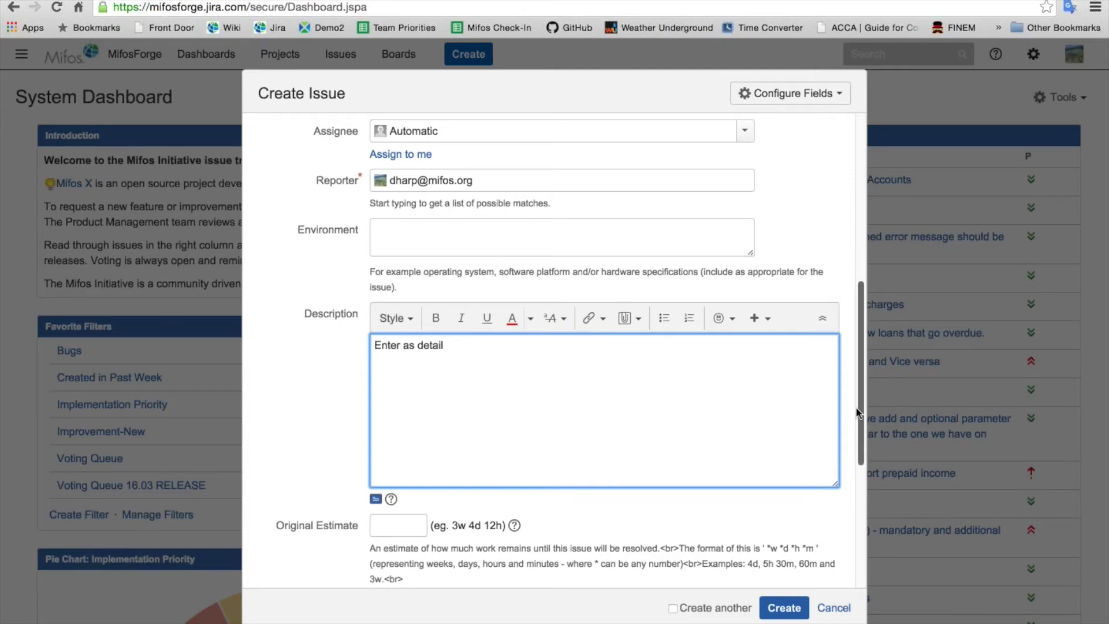
scroll(857, 452, down, 3)
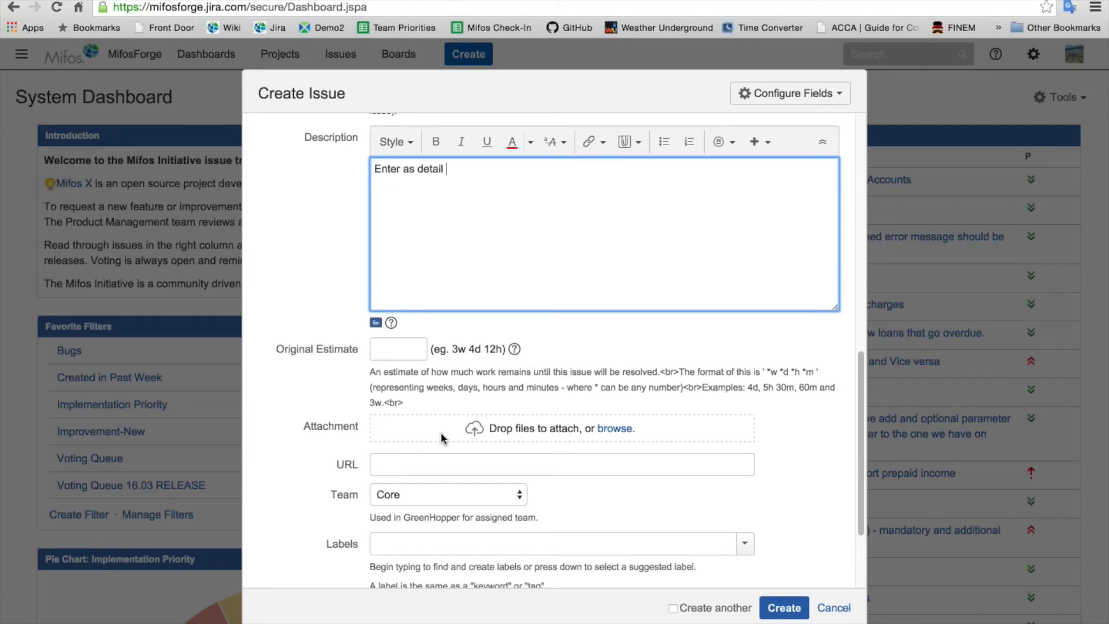
click(517, 428)
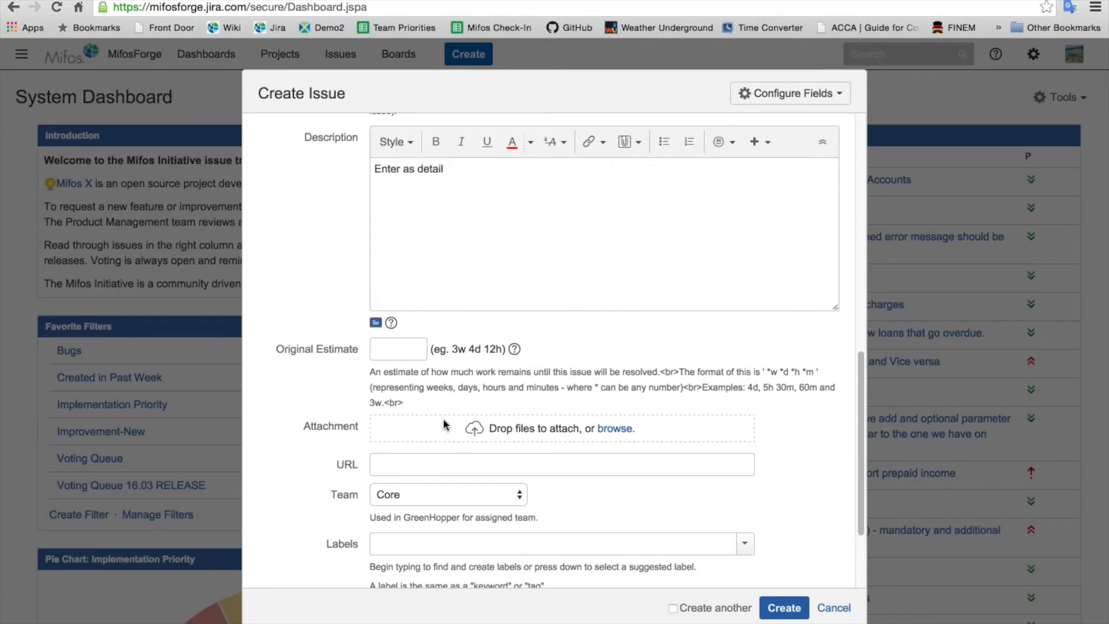
click(467, 468)
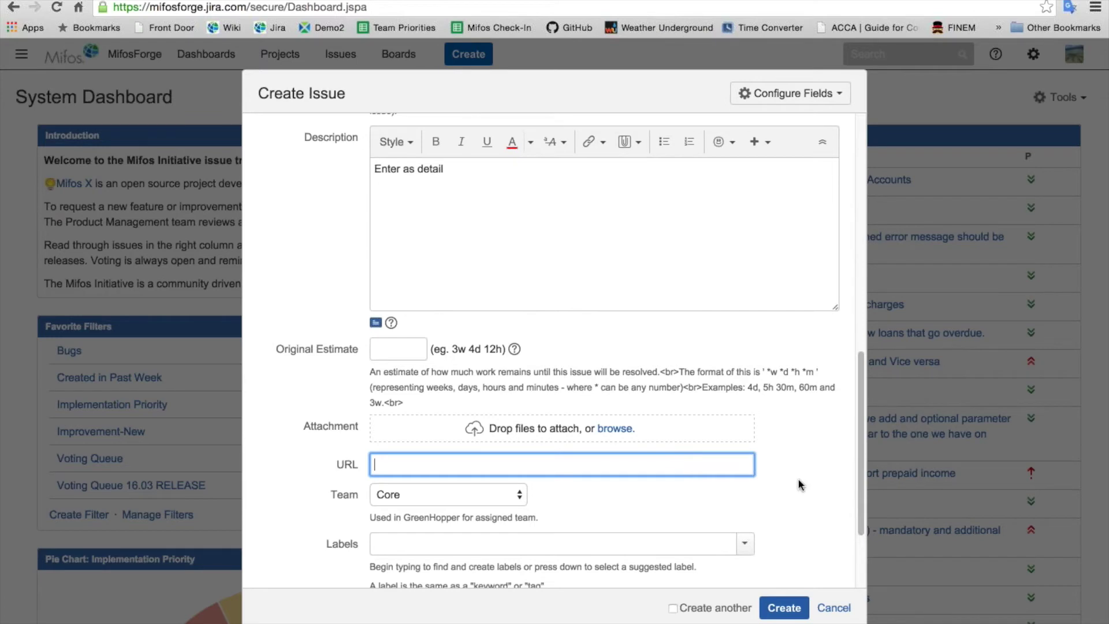
Step: Keep Core as the issue's Team
scroll(800, 484, down, 3)
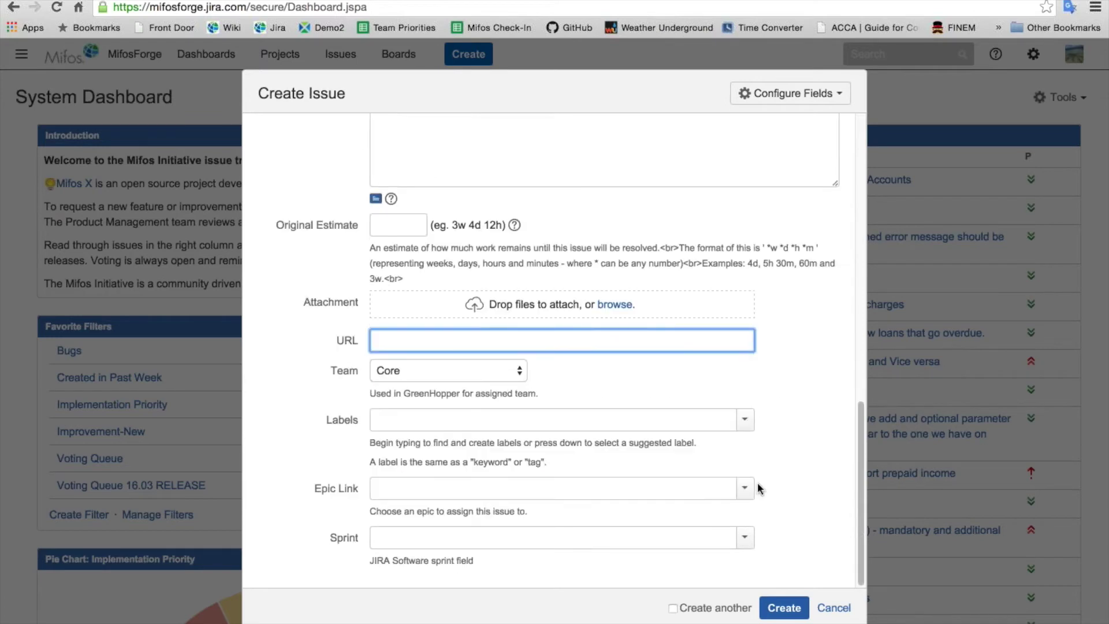
click(511, 372)
click(424, 363)
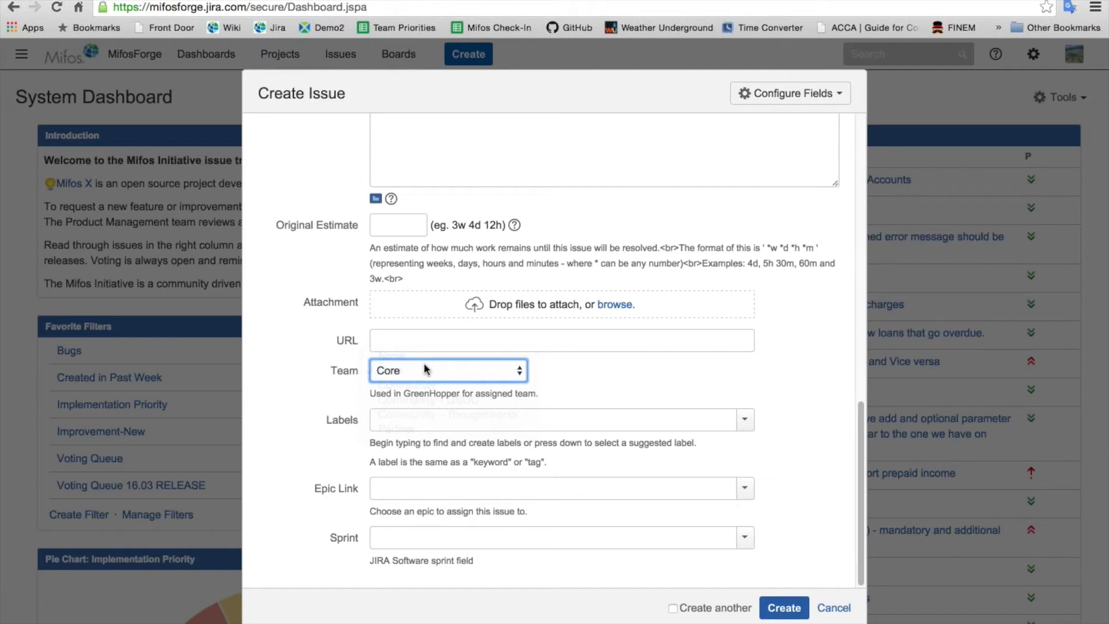
Step: Add the labels loan-cycle and candidate, then return to the top of the form
click(451, 421)
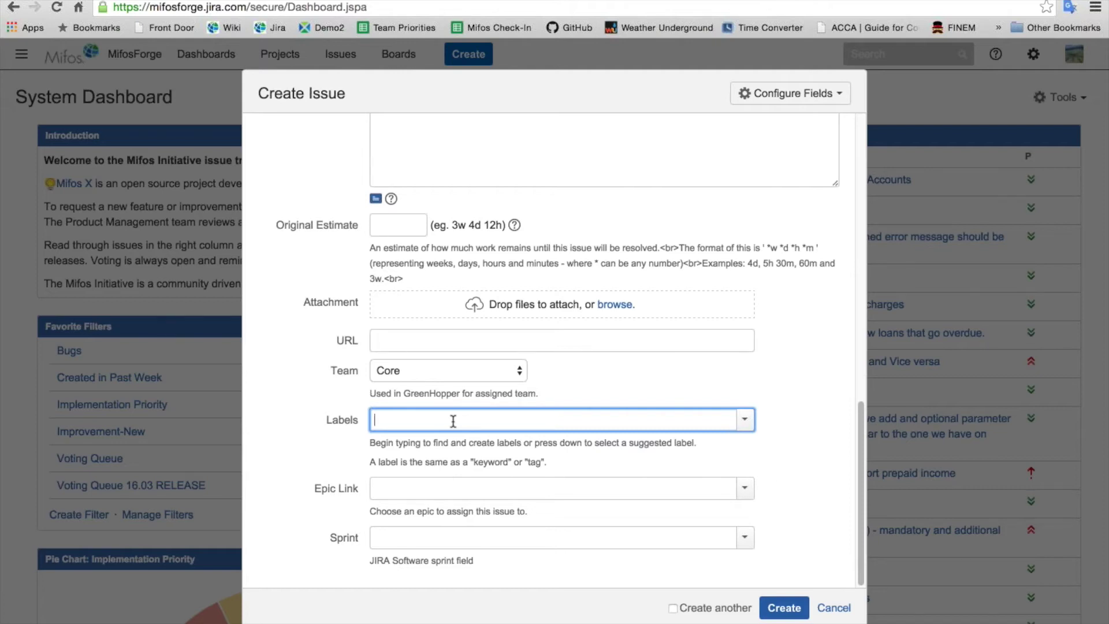
text(lo)
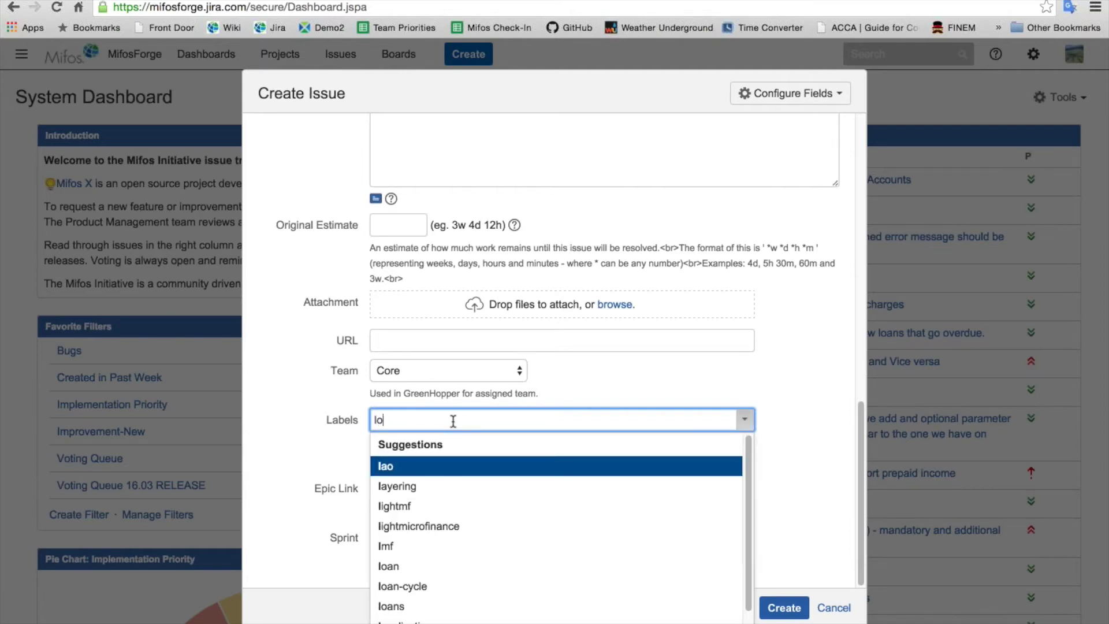
text(an)
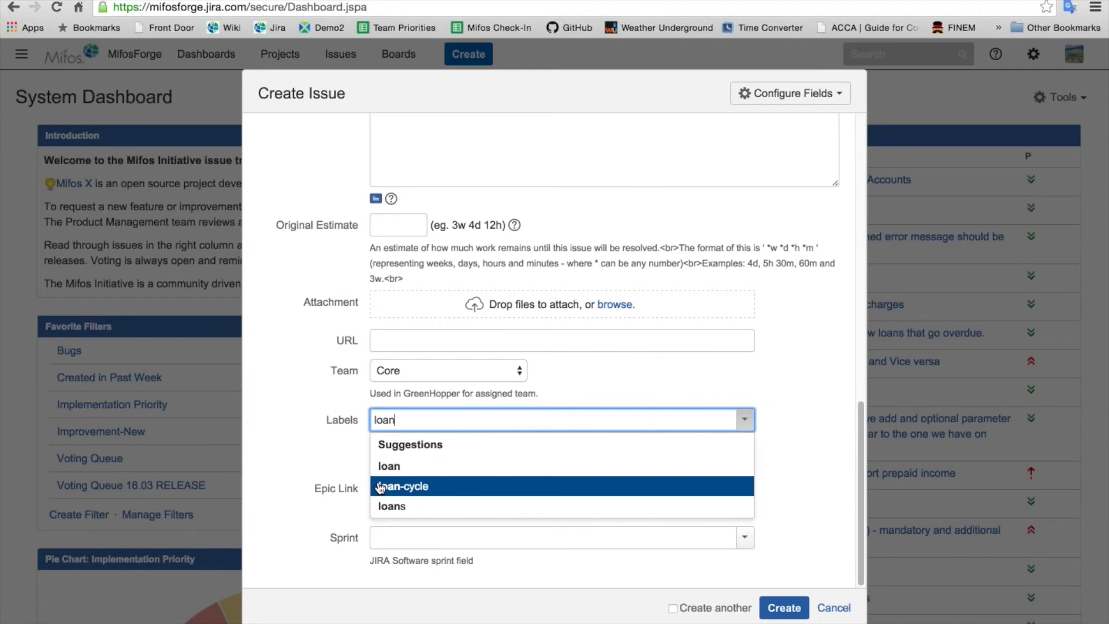
click(381, 488)
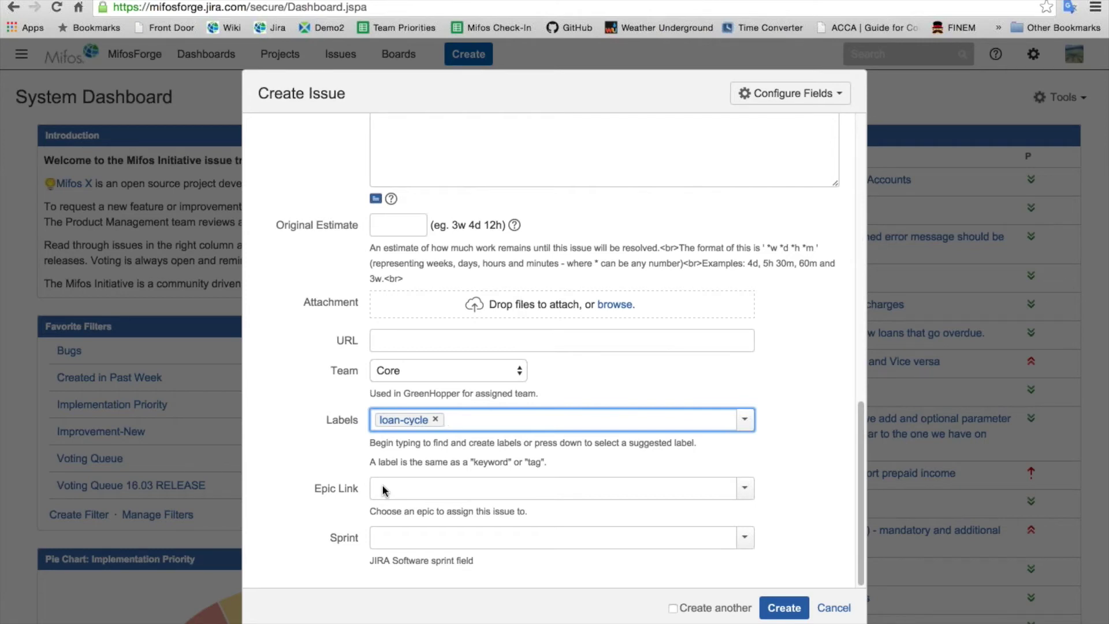
text(c)
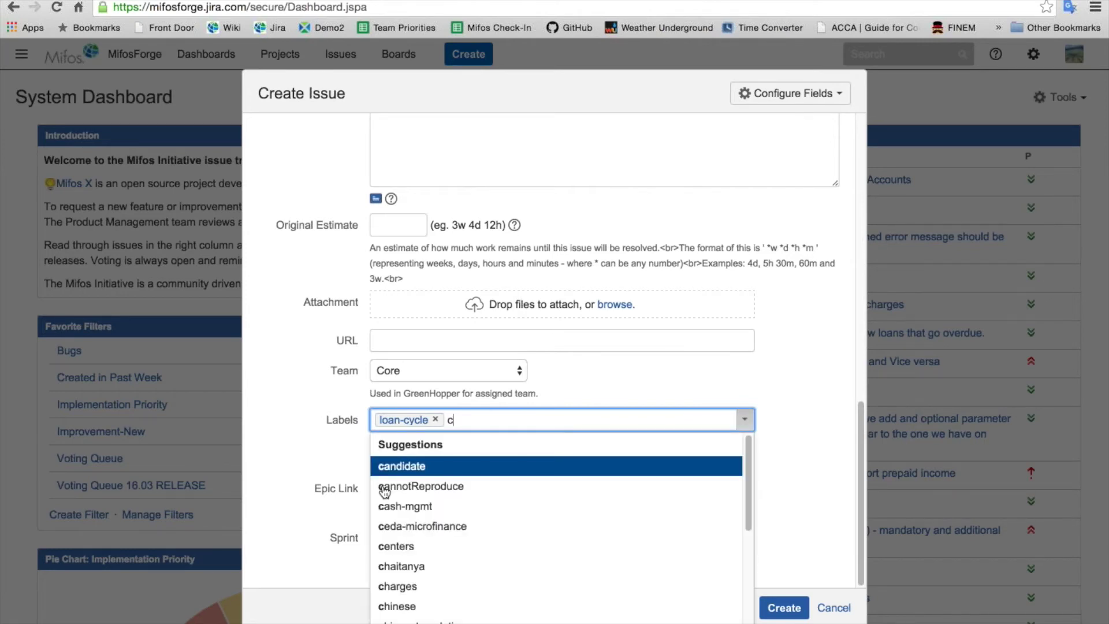
click(420, 467)
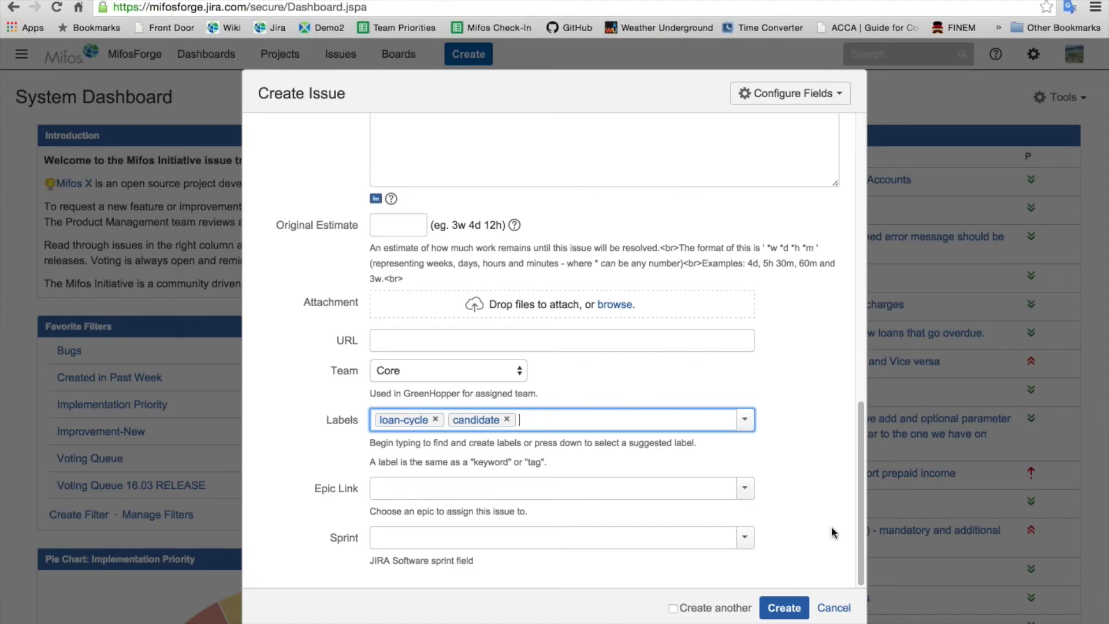
scroll(830, 531, up, 1)
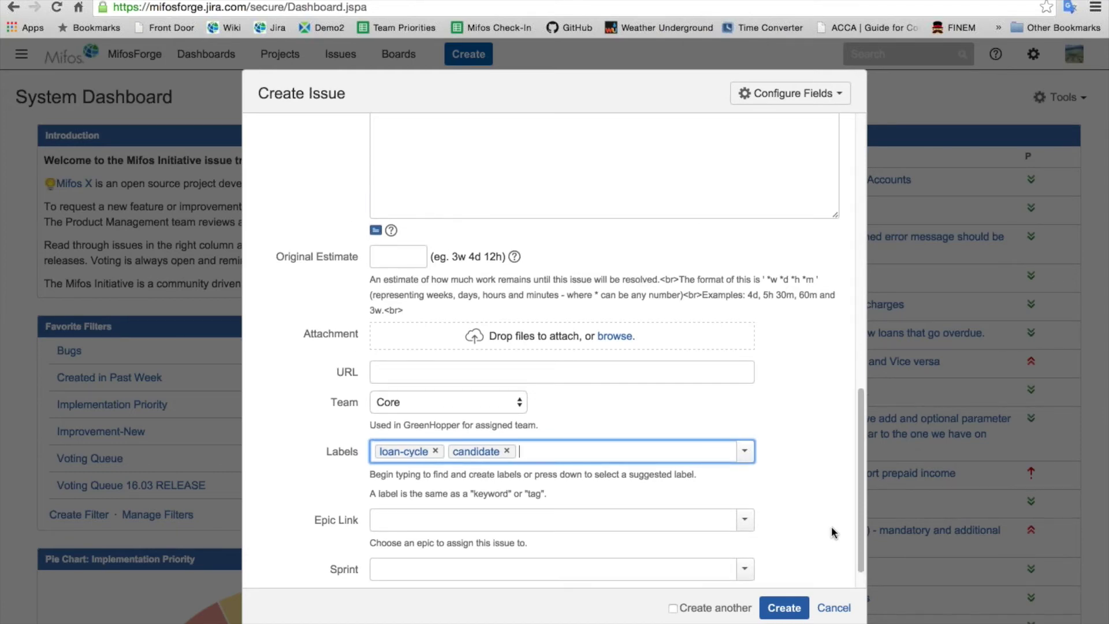
scroll(831, 530, up, 15)
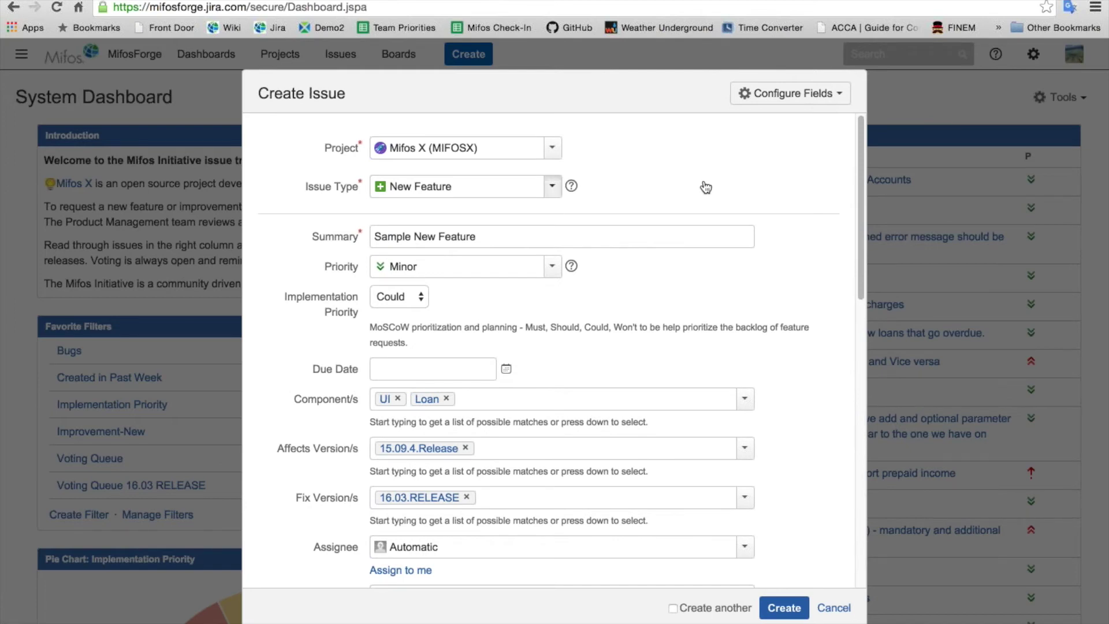
Step: Change the issue type to Bug and the summary to 'Sample New Bug'
key(Down)
key(Down)
key(Return)
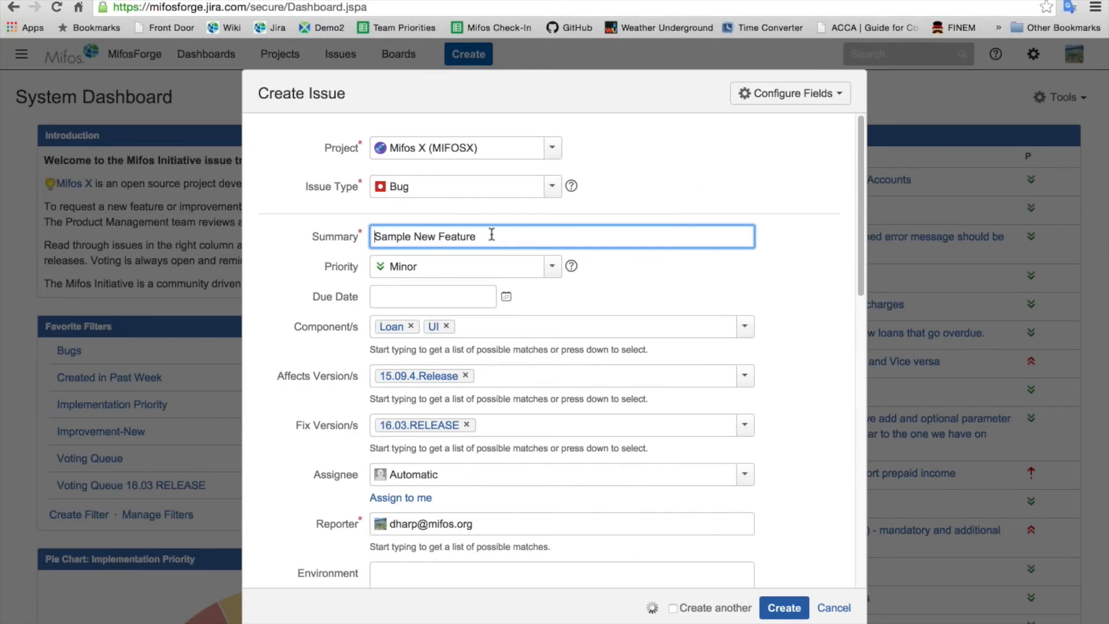
key(alt+BackSpace)
text(Bug)
Step: Set priority to Blocker and remove 16.03.RELEASE from the fix versions
click(550, 269)
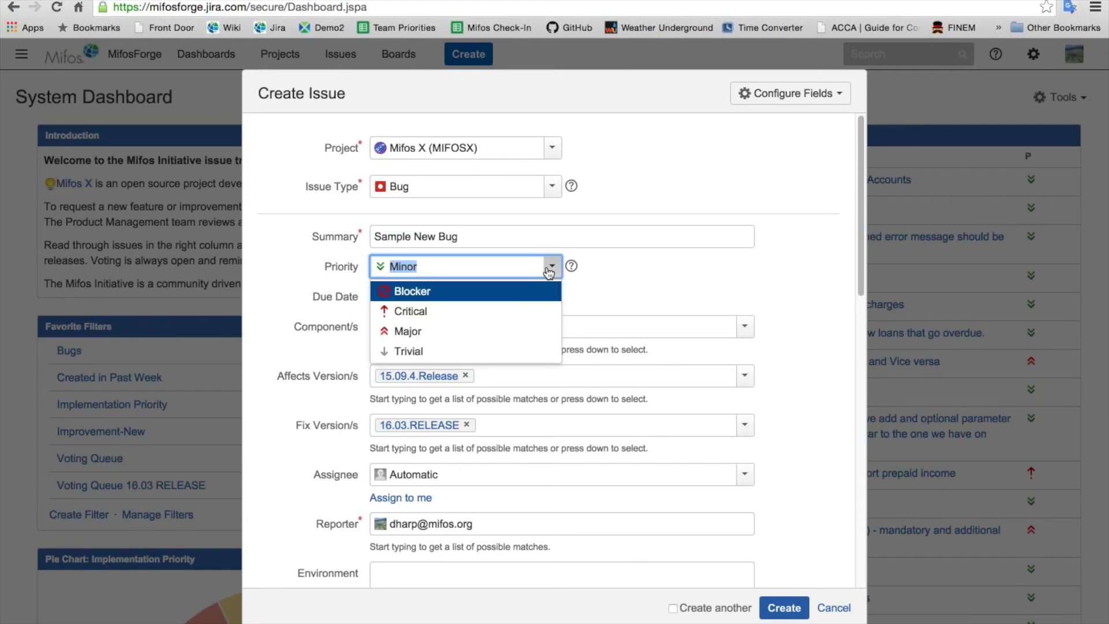
click(424, 292)
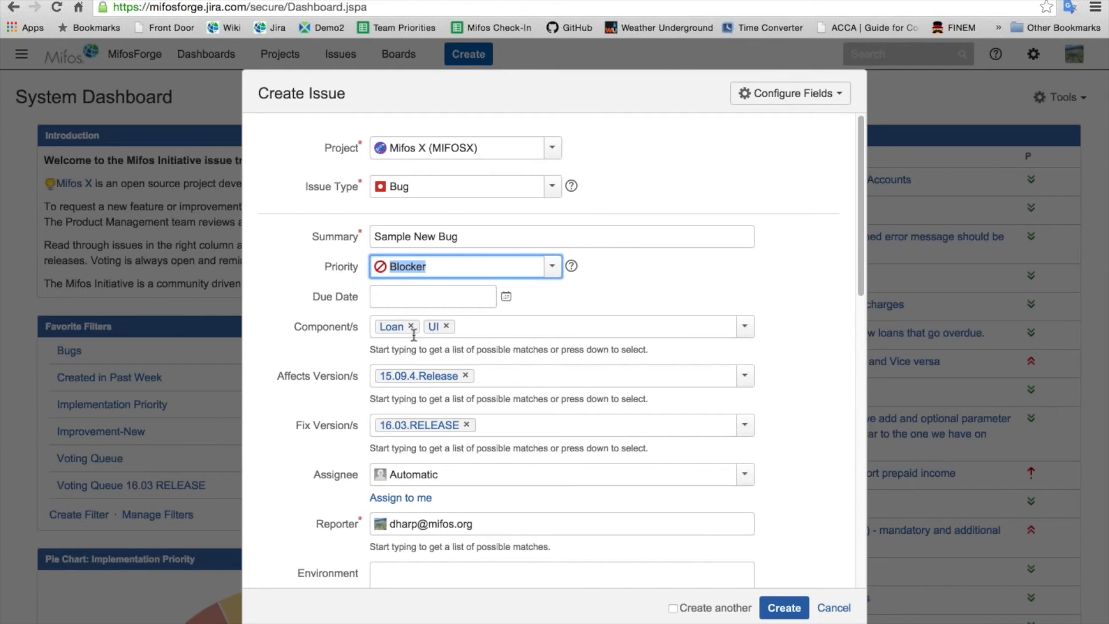
click(465, 424)
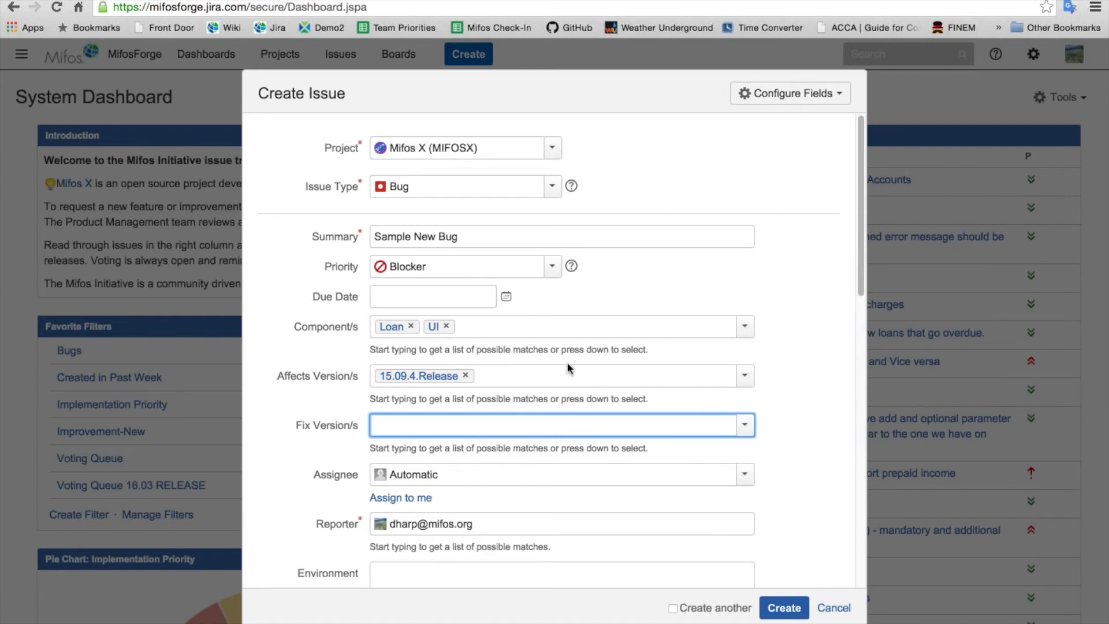
scroll(622, 277, down, 1)
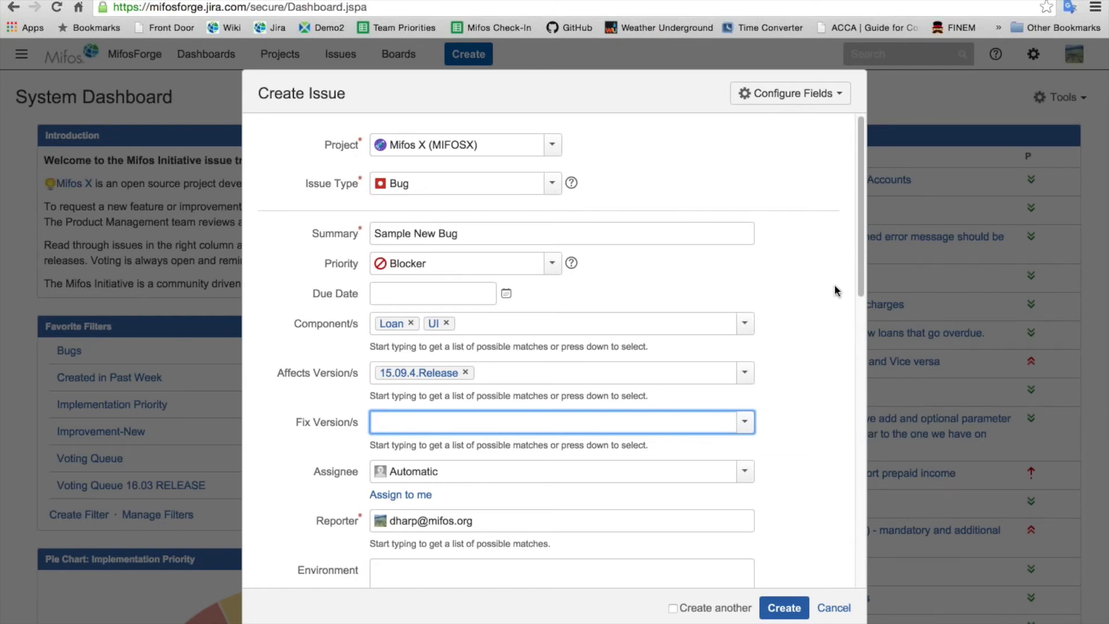
scroll(834, 284, down, 5)
scroll(829, 290, up, 3)
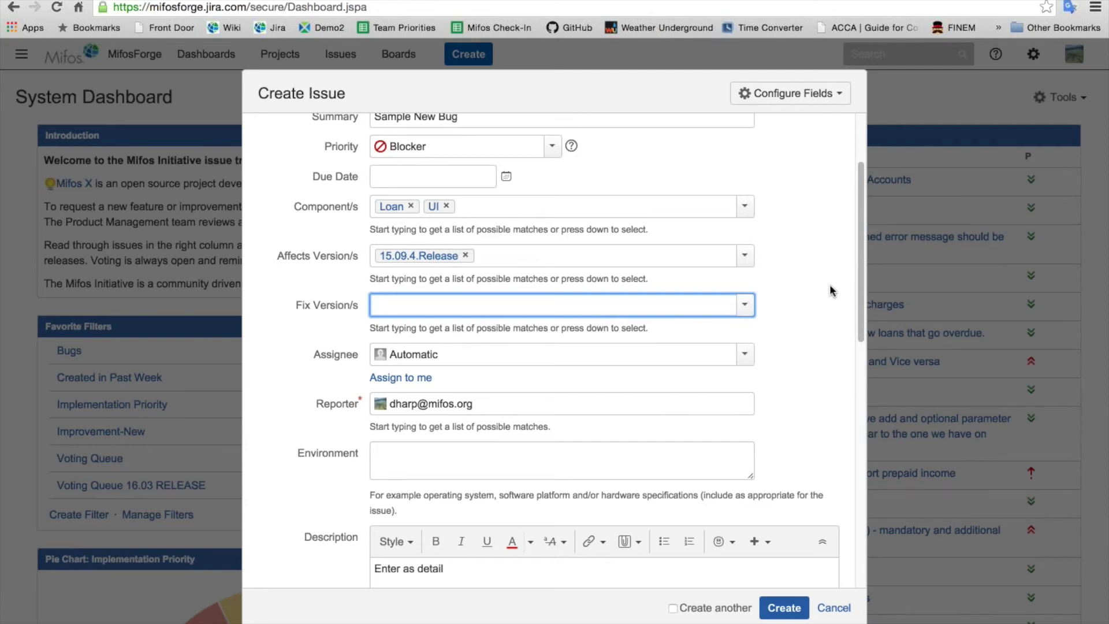
scroll(829, 285, up, 3)
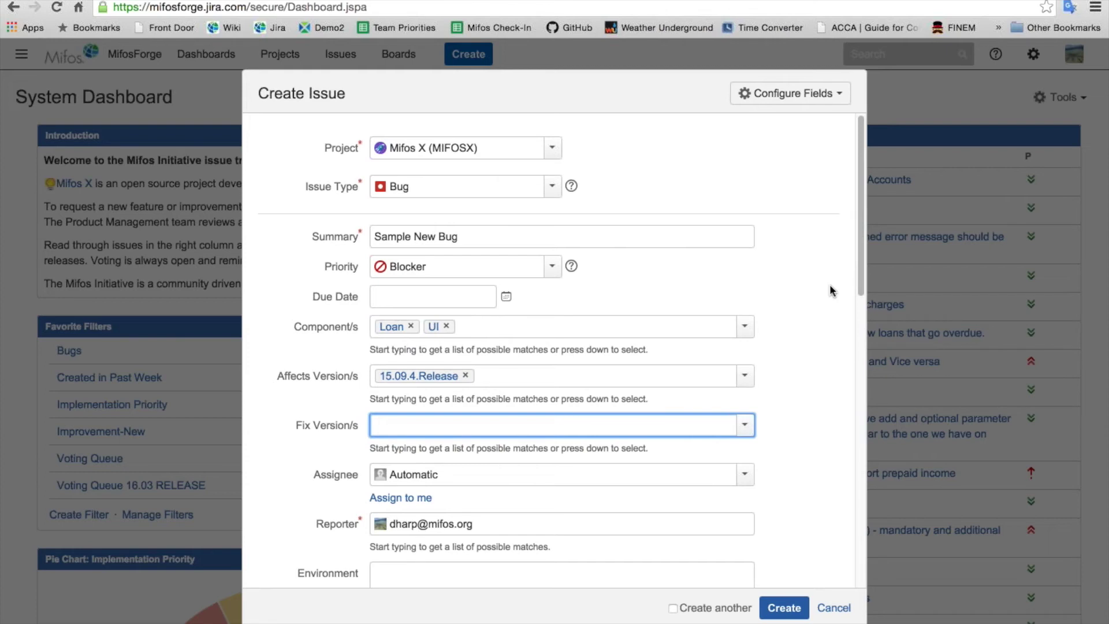
scroll(829, 284, down, 15)
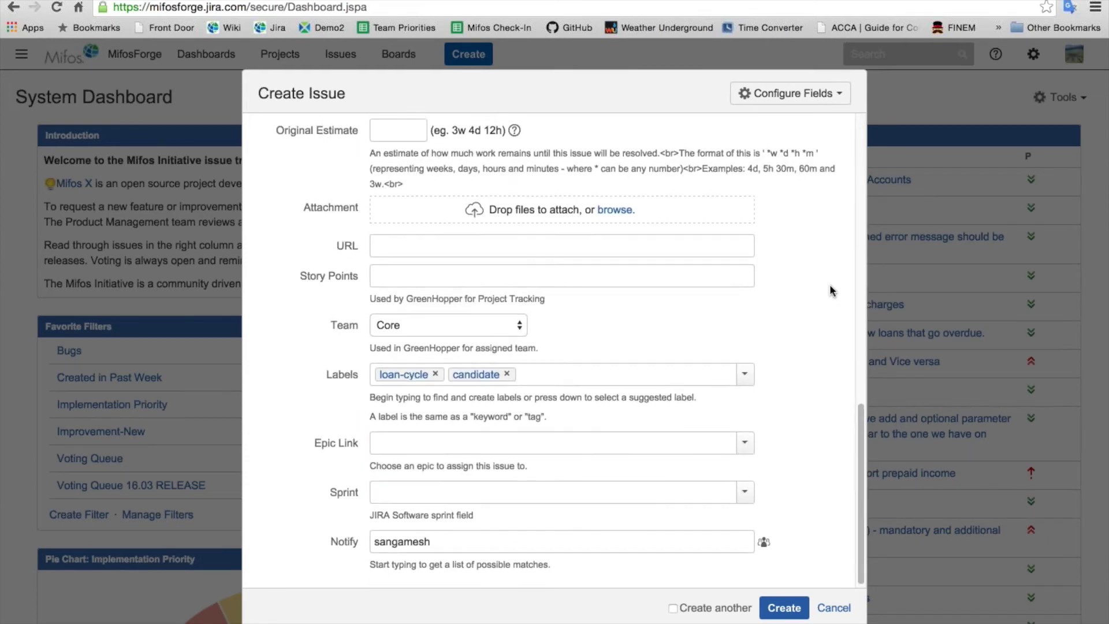
scroll(830, 286, up, 10)
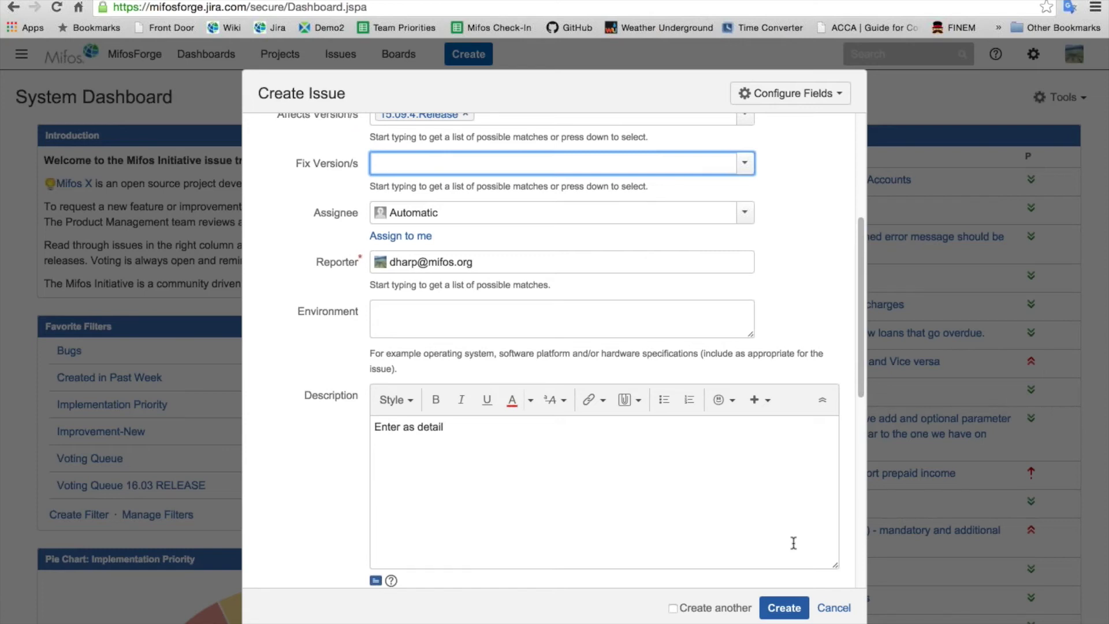
Step: Cancel the Create Issue form and confirm discarding the unsaved issue
click(834, 607)
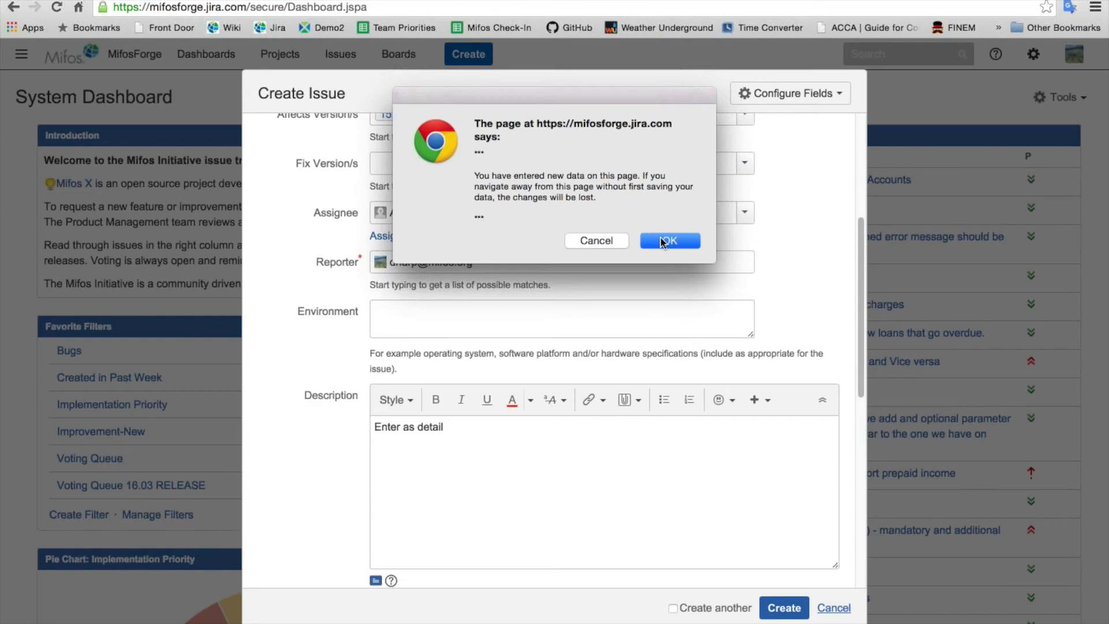
click(663, 242)
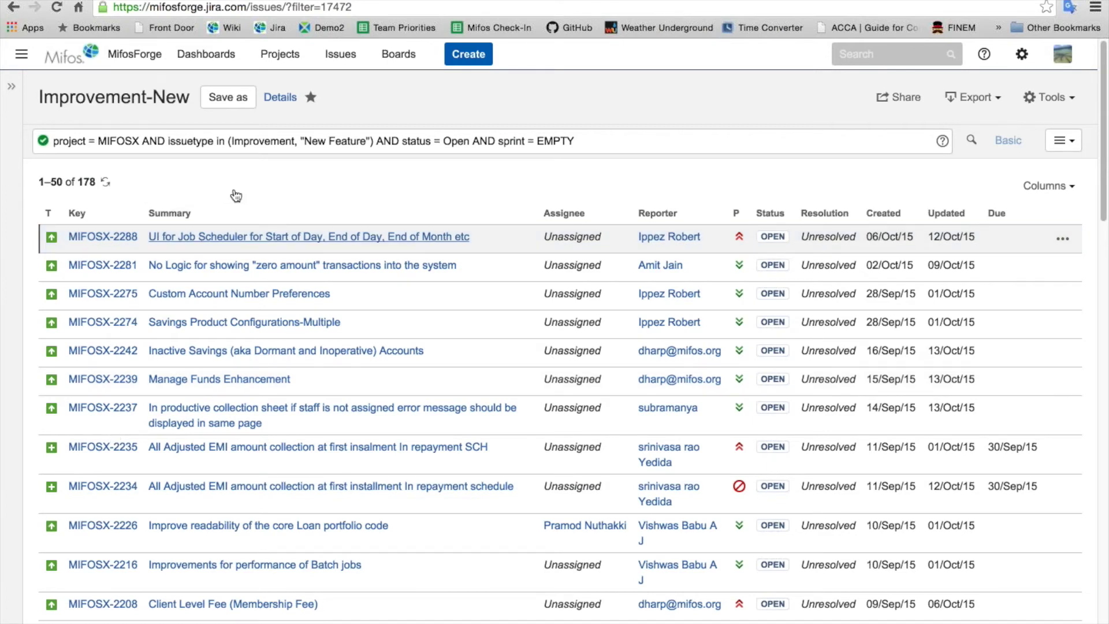
Step: Open MIFOSX-2288 and read its description down to the BOD.png, EOD.png and EOS.png attachments
click(236, 236)
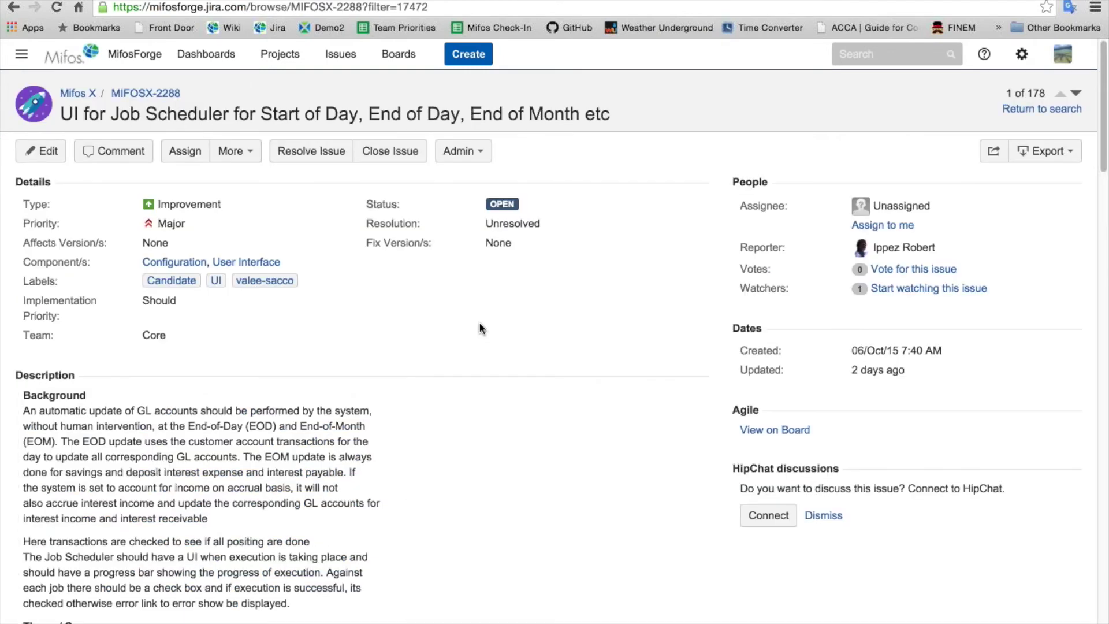
scroll(479, 323, down, 1)
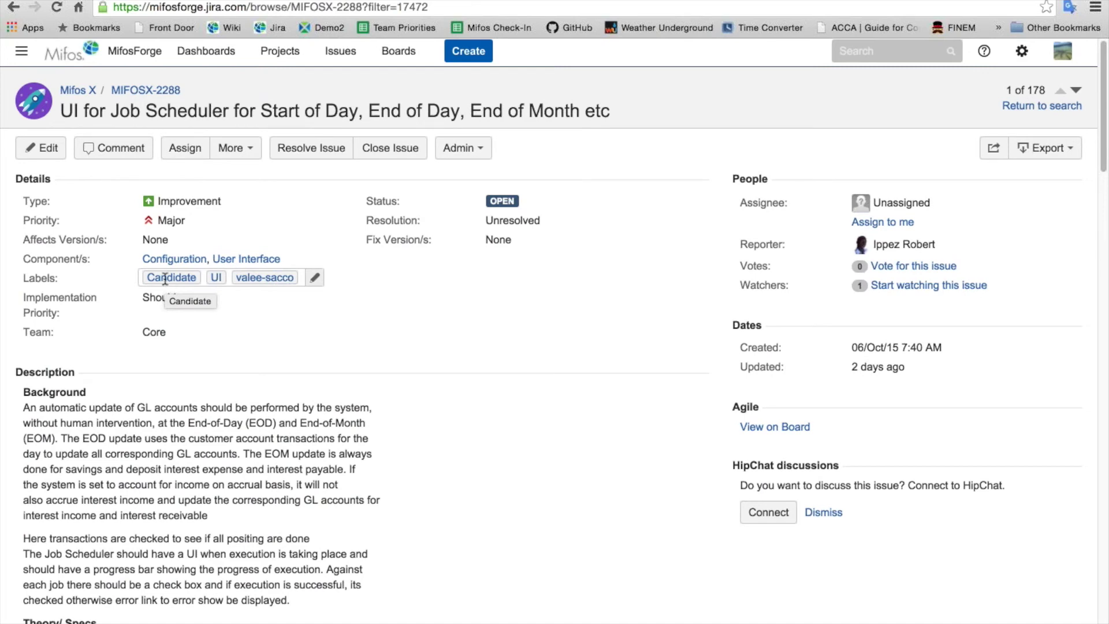
scroll(372, 247, down, 1)
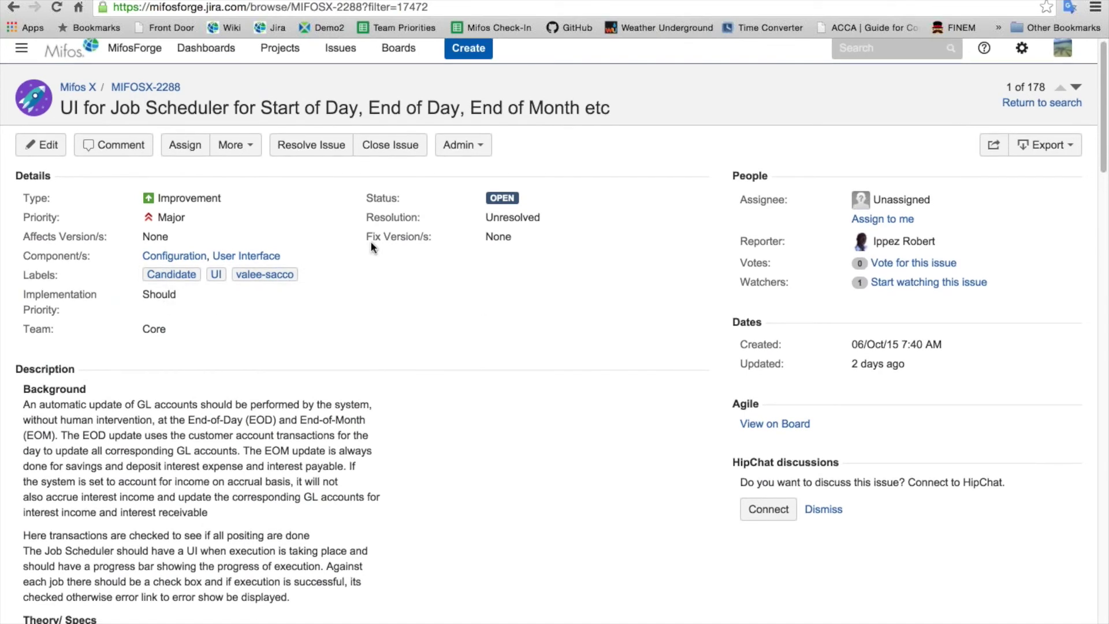
scroll(371, 246, down, 1)
scroll(371, 246, down, 1)
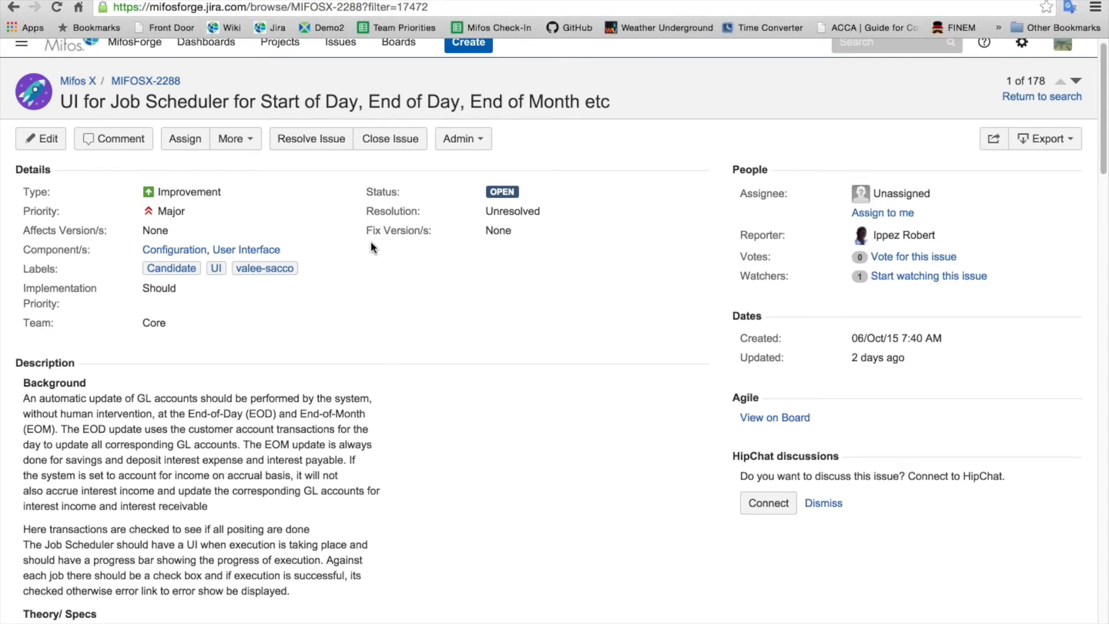
scroll(372, 247, down, 5)
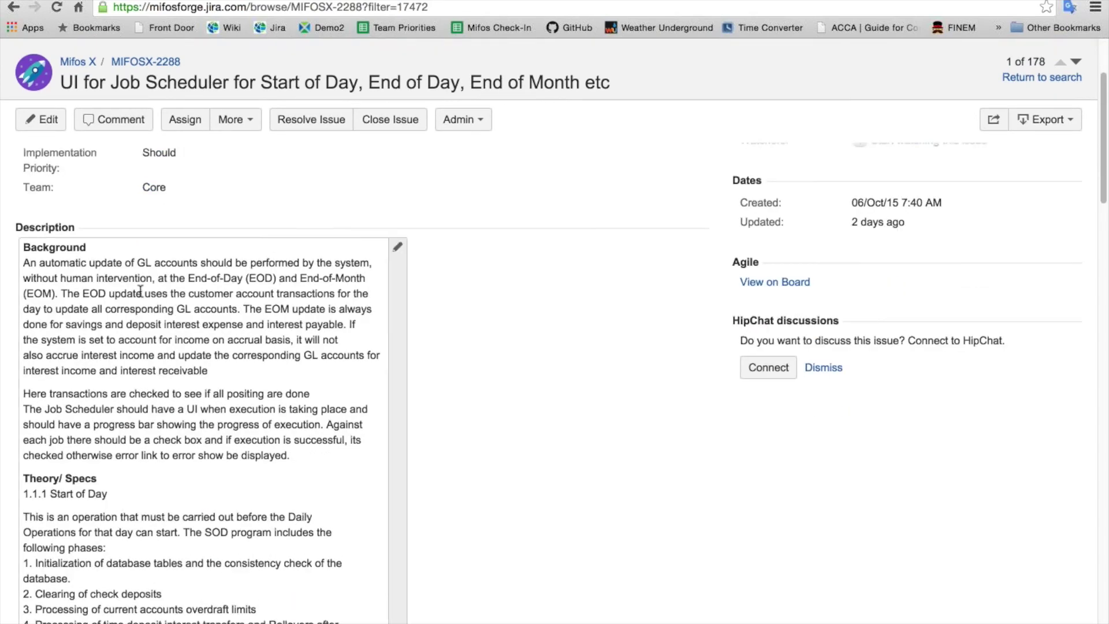
scroll(140, 290, down, 12)
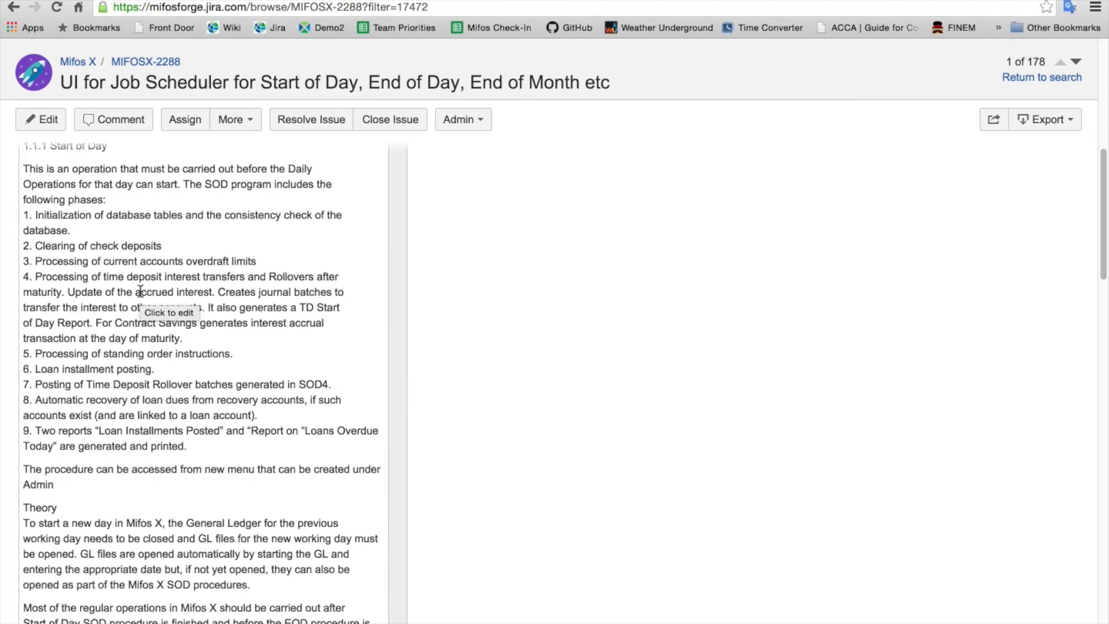
scroll(139, 290, down, 11)
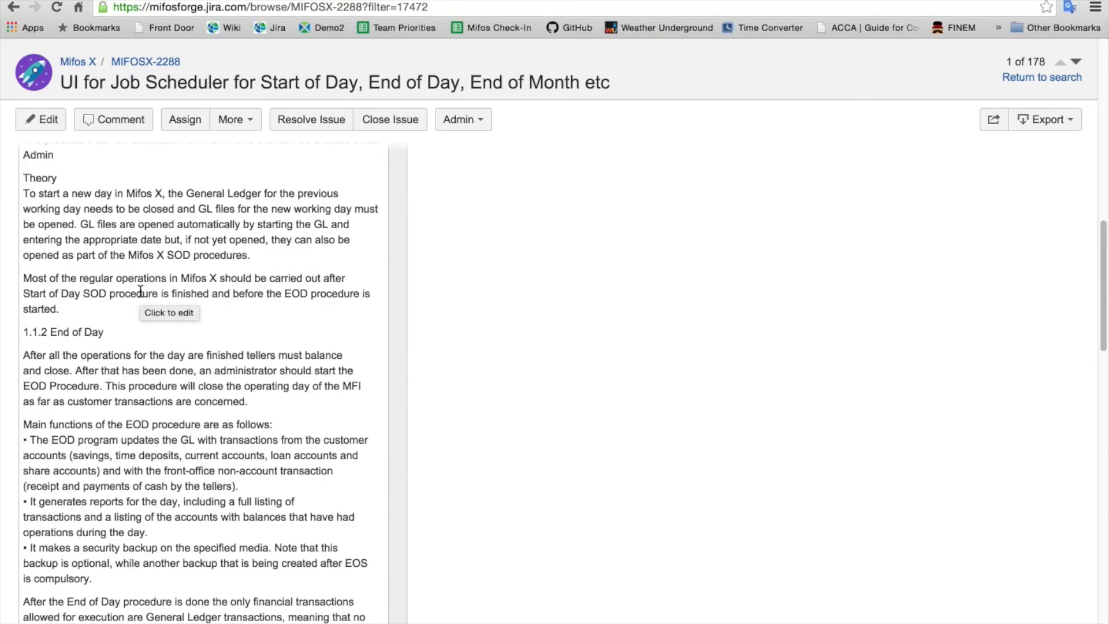
scroll(139, 291, down, 16)
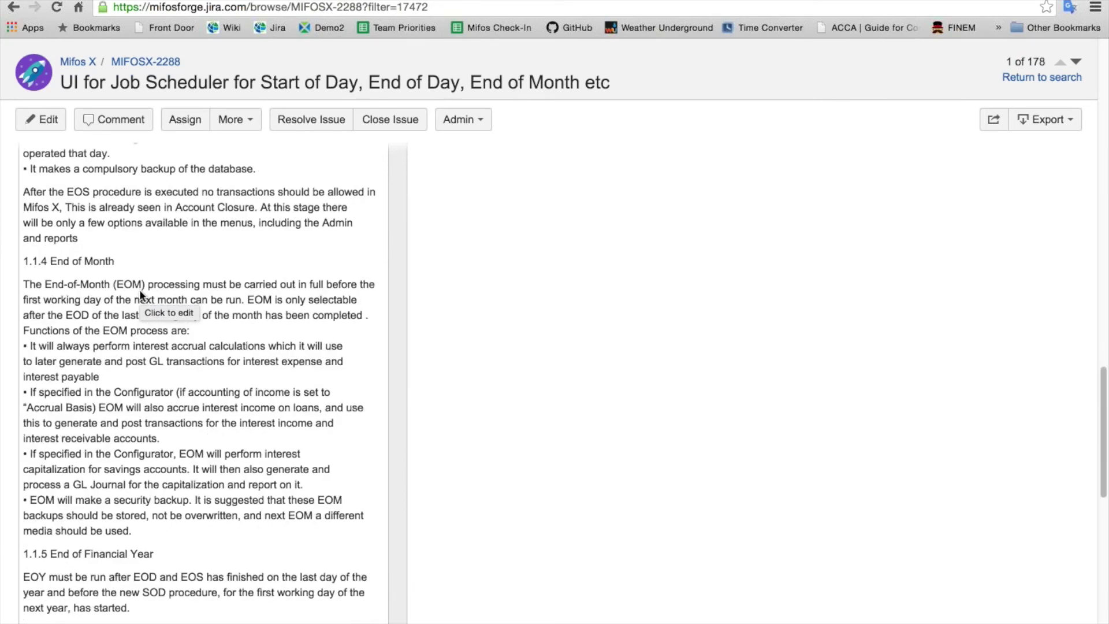
scroll(702, 331, down, 15)
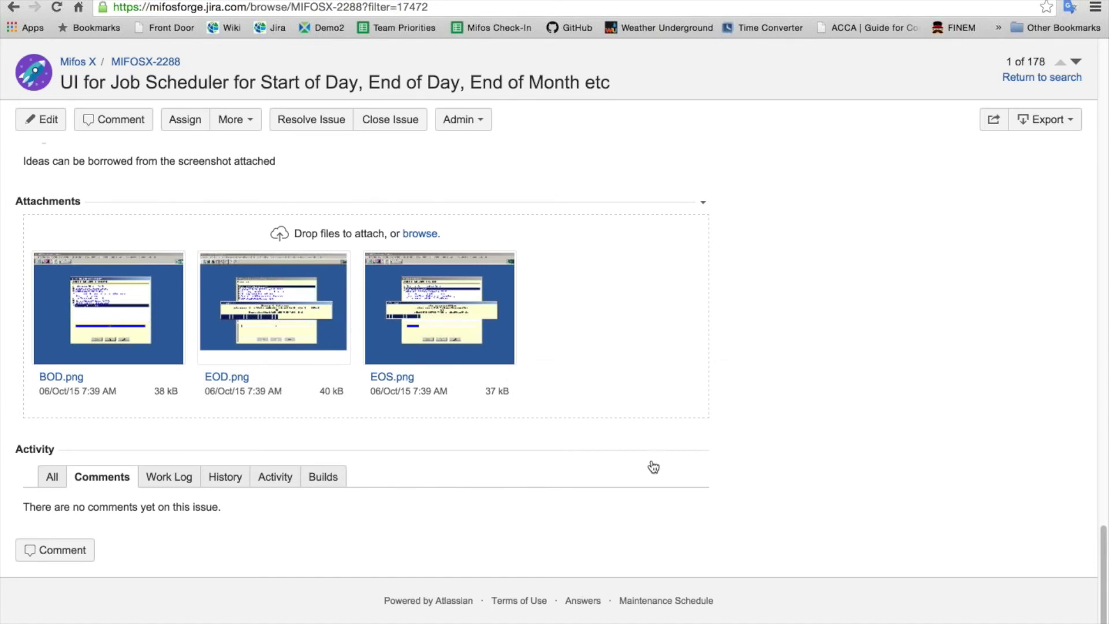
click(63, 552)
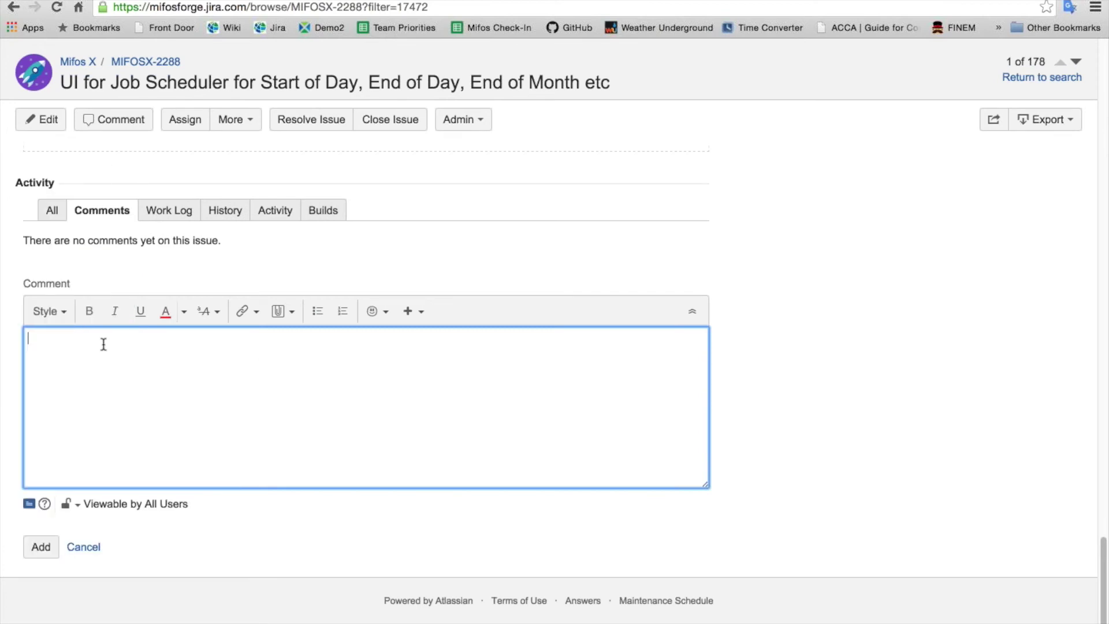
text(@dha)
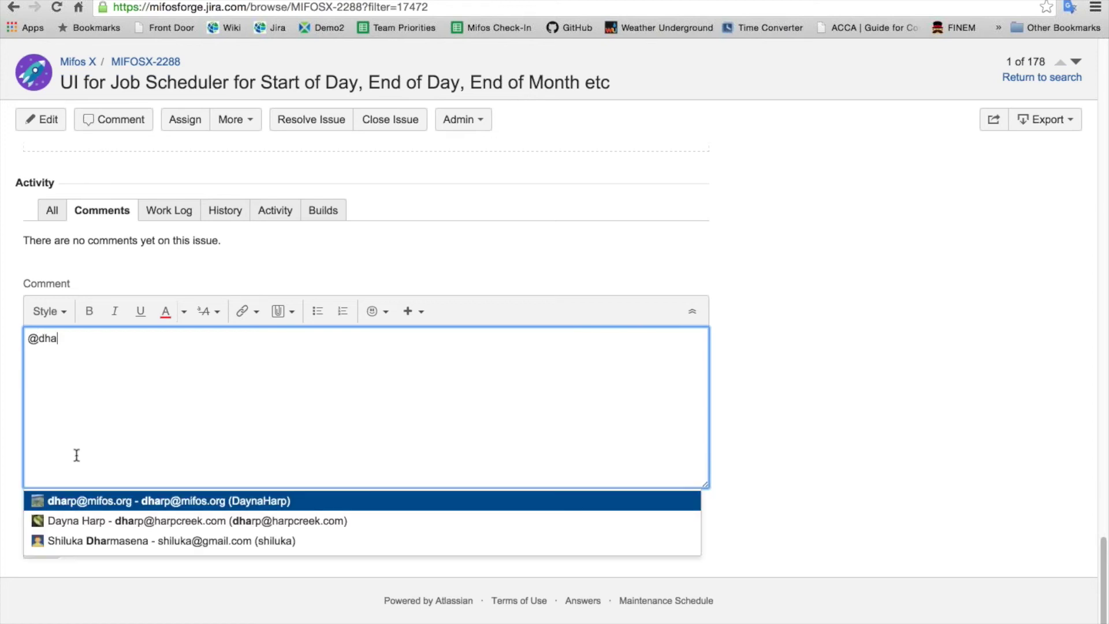
key(Return)
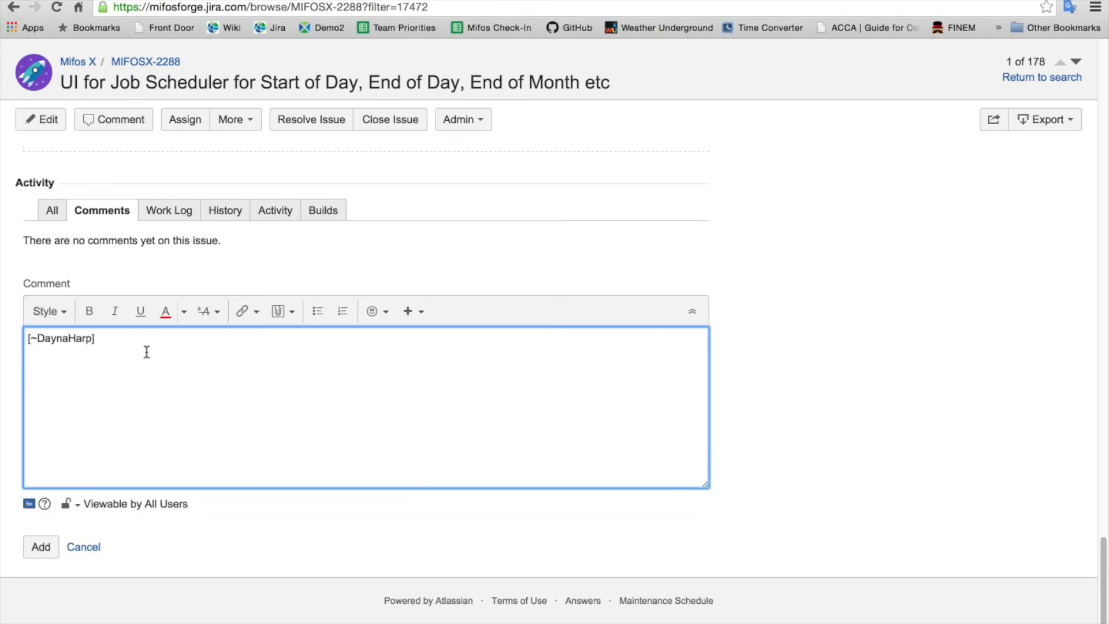
key(BackSpace)
key(BackSpace)
key(BackSpace)
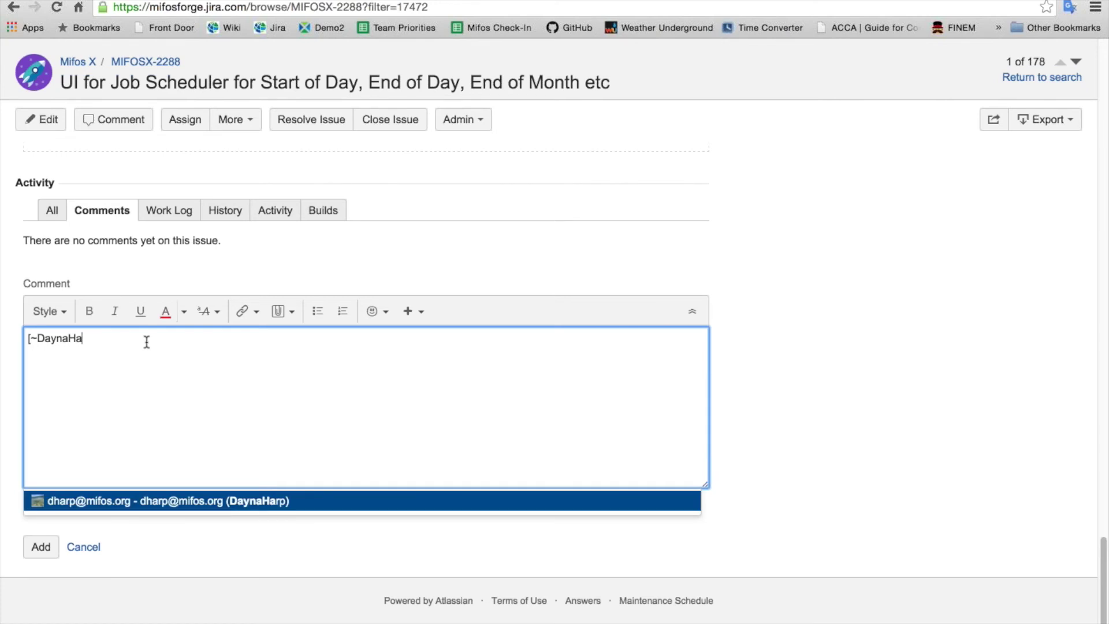
key(BackSpace)
key(BackSpace)
key(BackSpace)
key(BackSpace)
key(BackSpace)
key(BackSpace)
key(BackSpace)
key(BackSpace)
key(BackSpace)
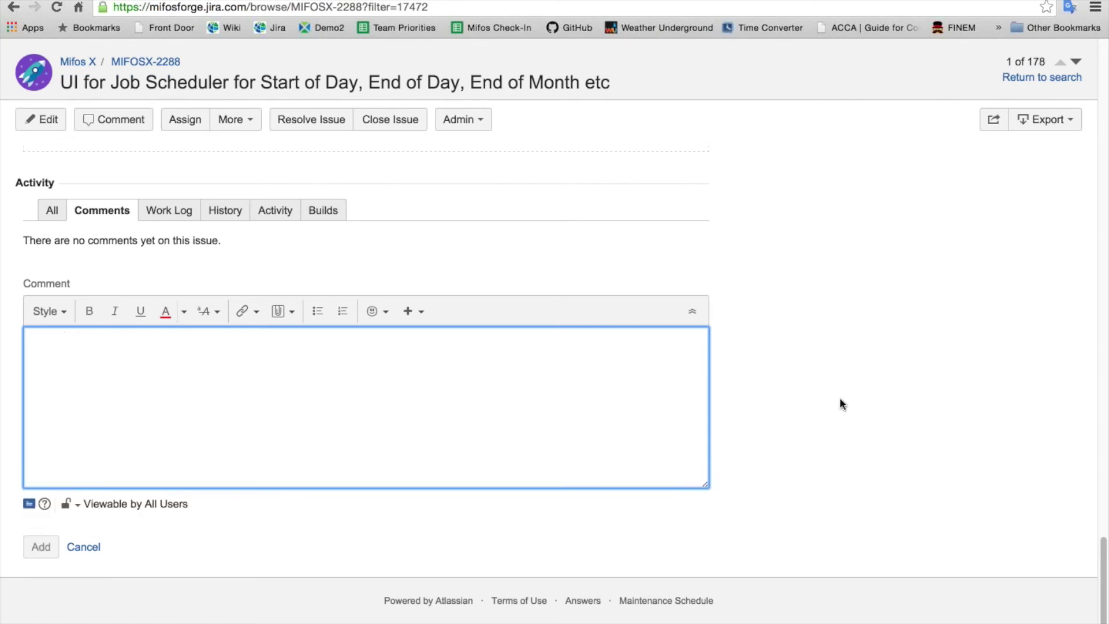
scroll(839, 396, up, 10)
scroll(840, 404, up, 15)
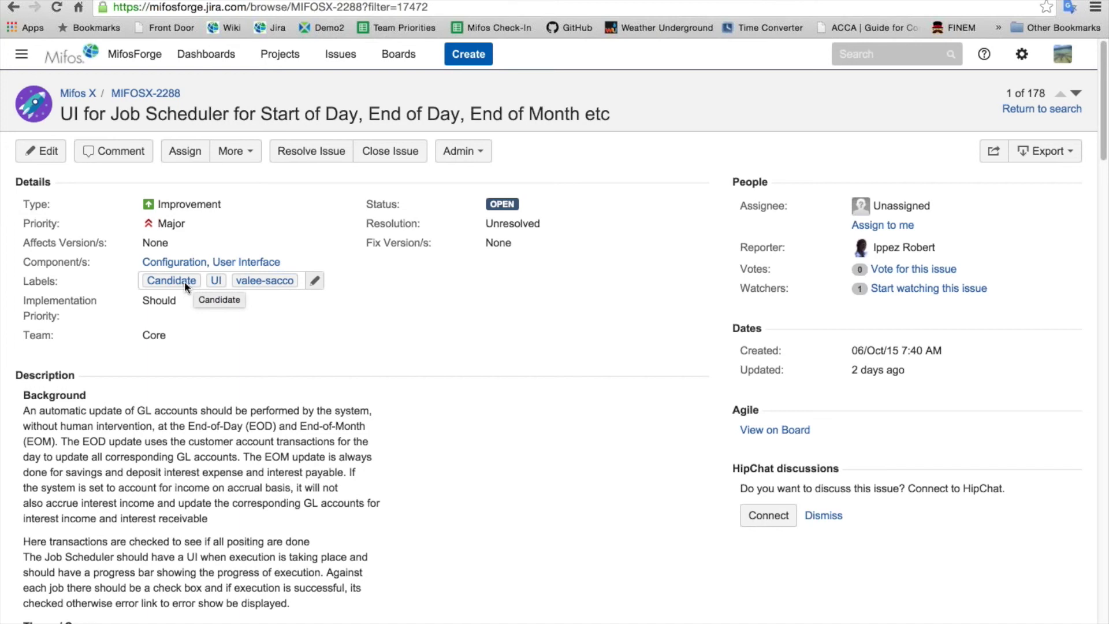
Step: Change MIFOSX-2288's Fix Version/s to 16.03.RELEASE and save the edit
click(530, 243)
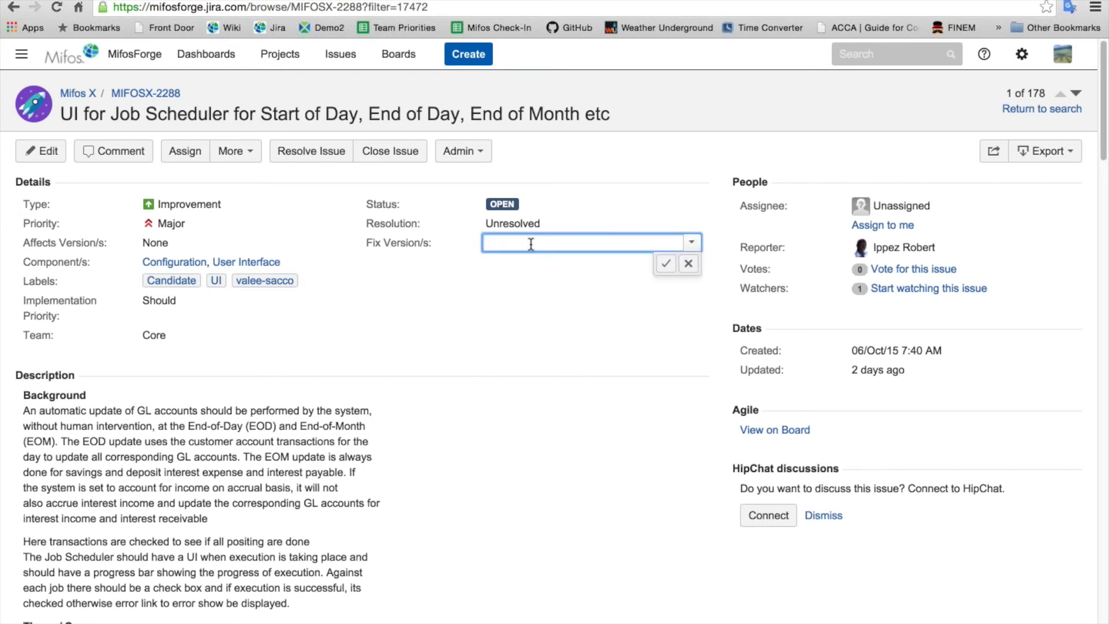
text(16)
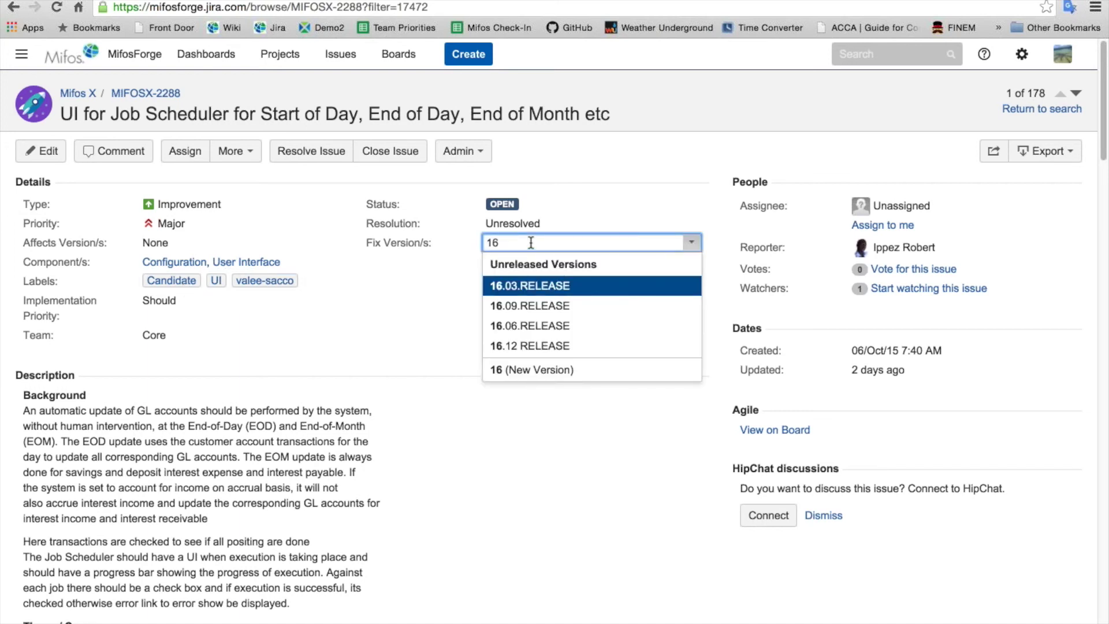
key(Return)
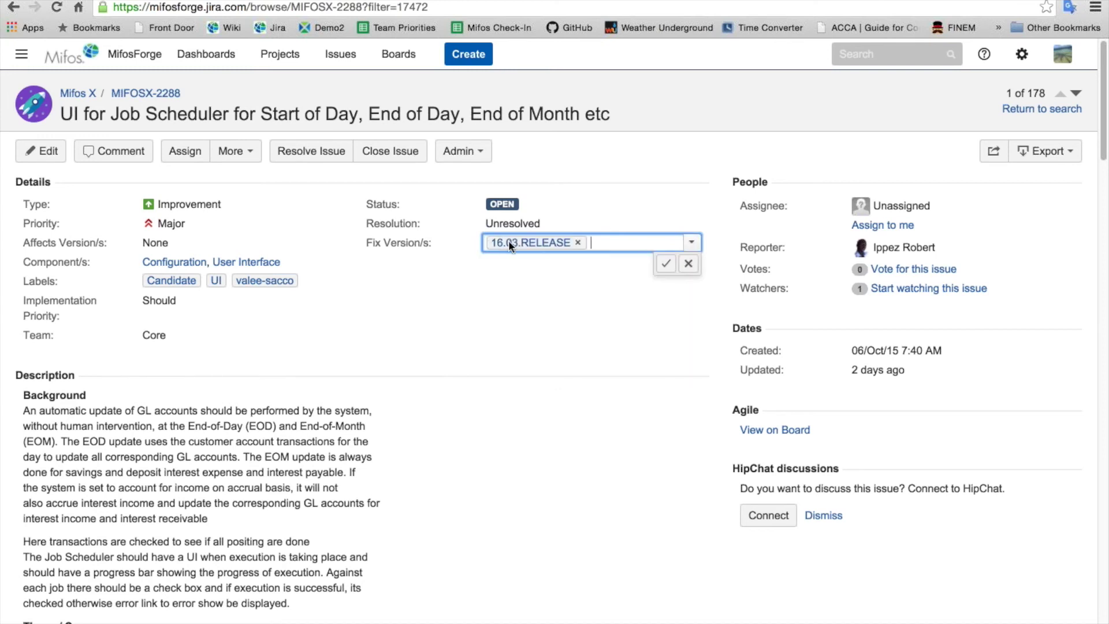
click(666, 264)
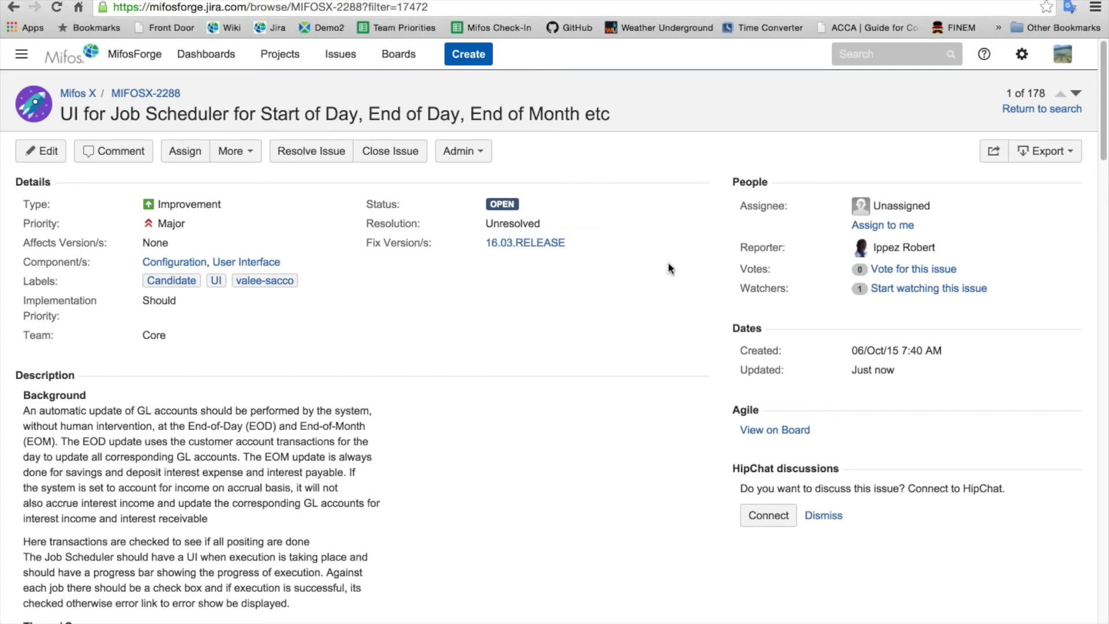
Step: Go to the System Dashboard and open MIFOSX-2187, Importing Loan charges, from the Voting Queue
click(220, 62)
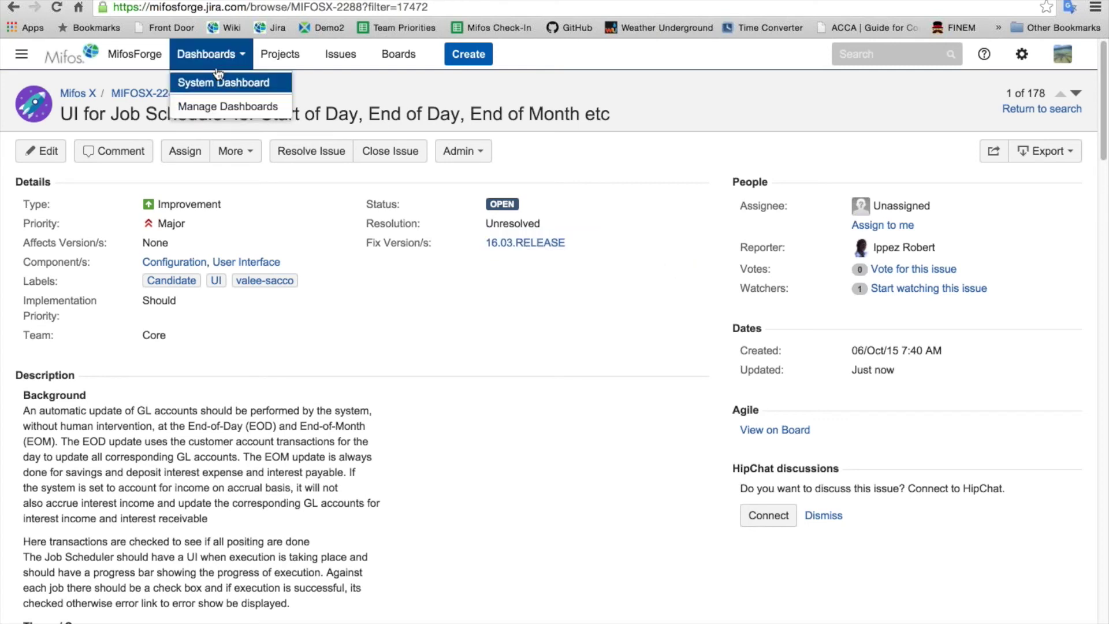
click(218, 79)
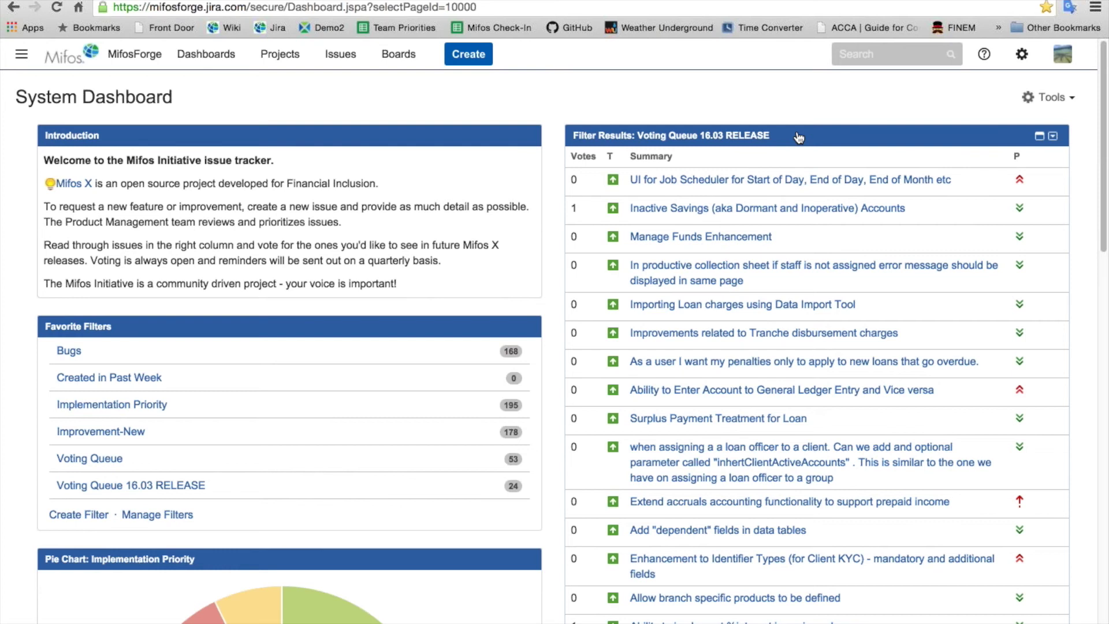
click(712, 333)
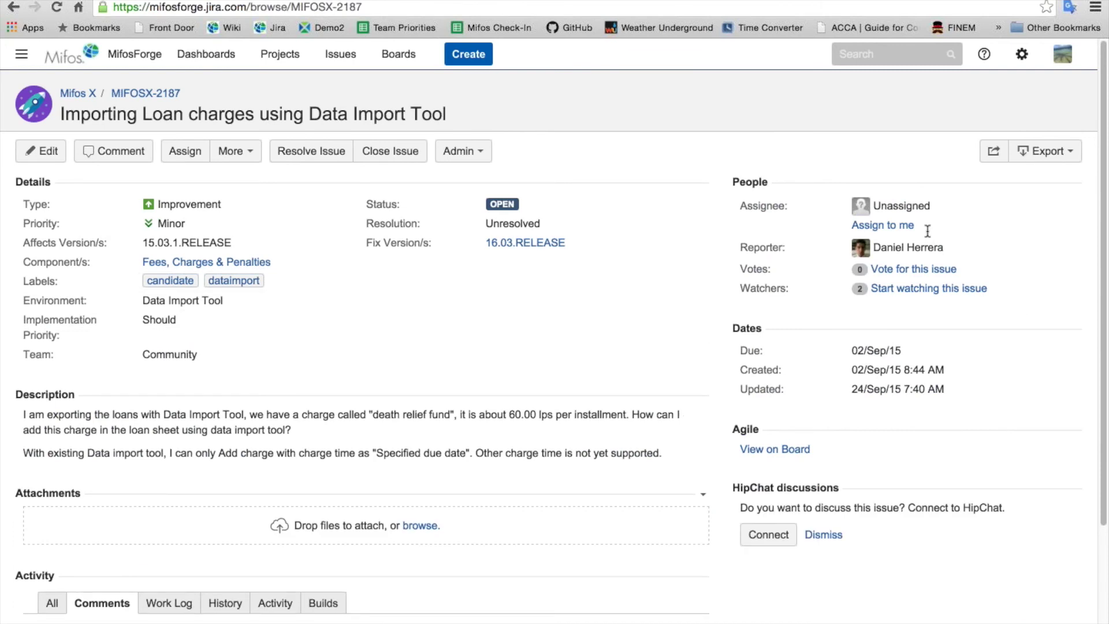
Step: Vote for MIFOSX-2187, then remove the vote so it stays at 0 votes
click(927, 274)
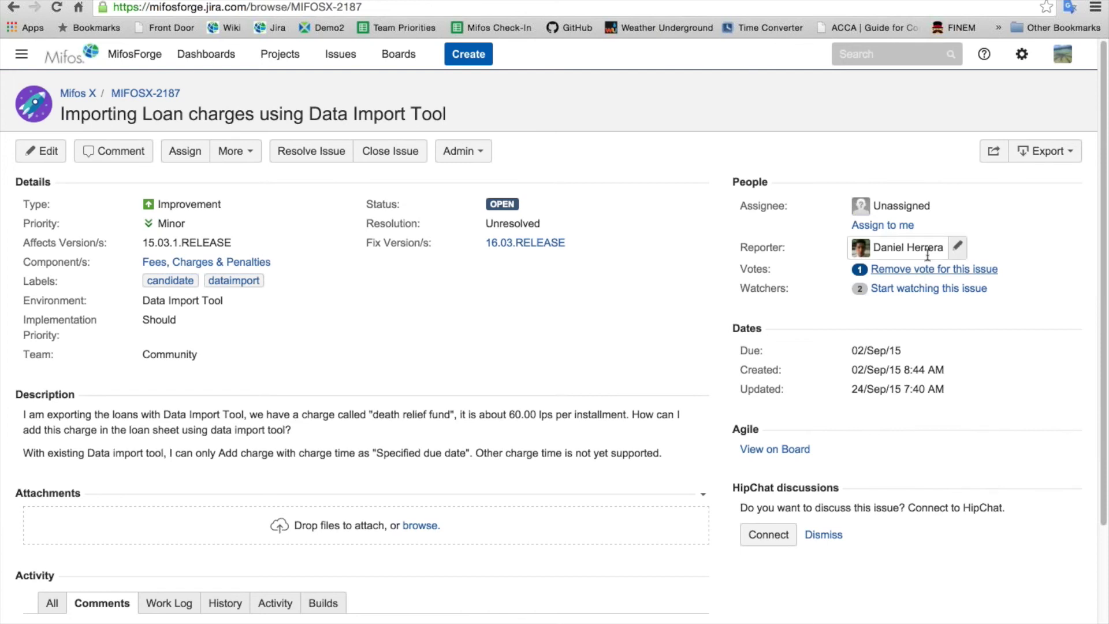
click(913, 271)
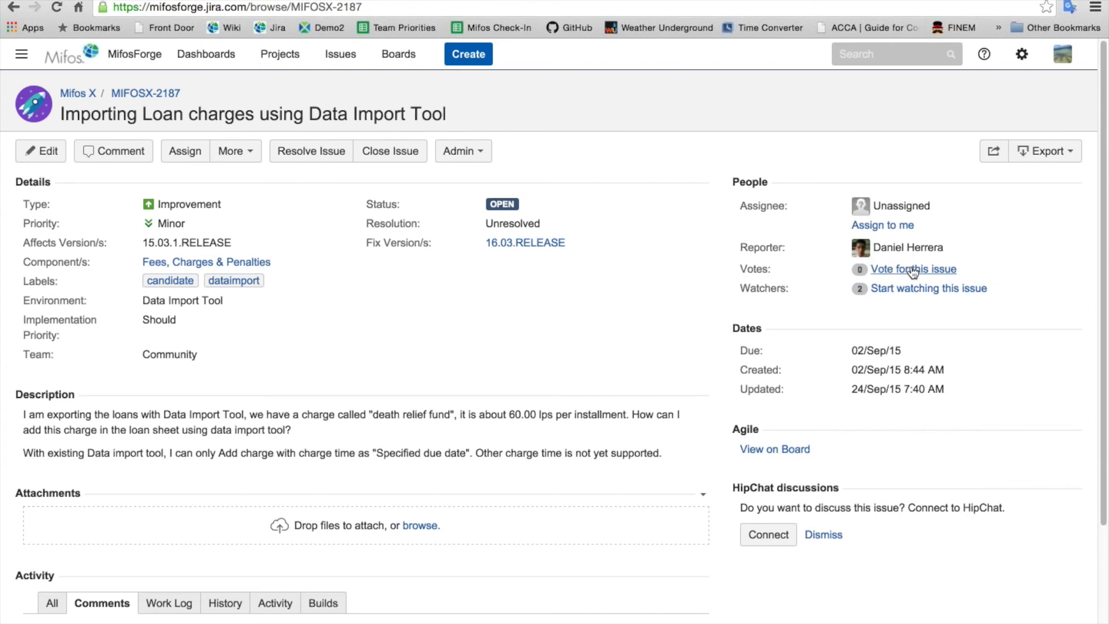
click(216, 58)
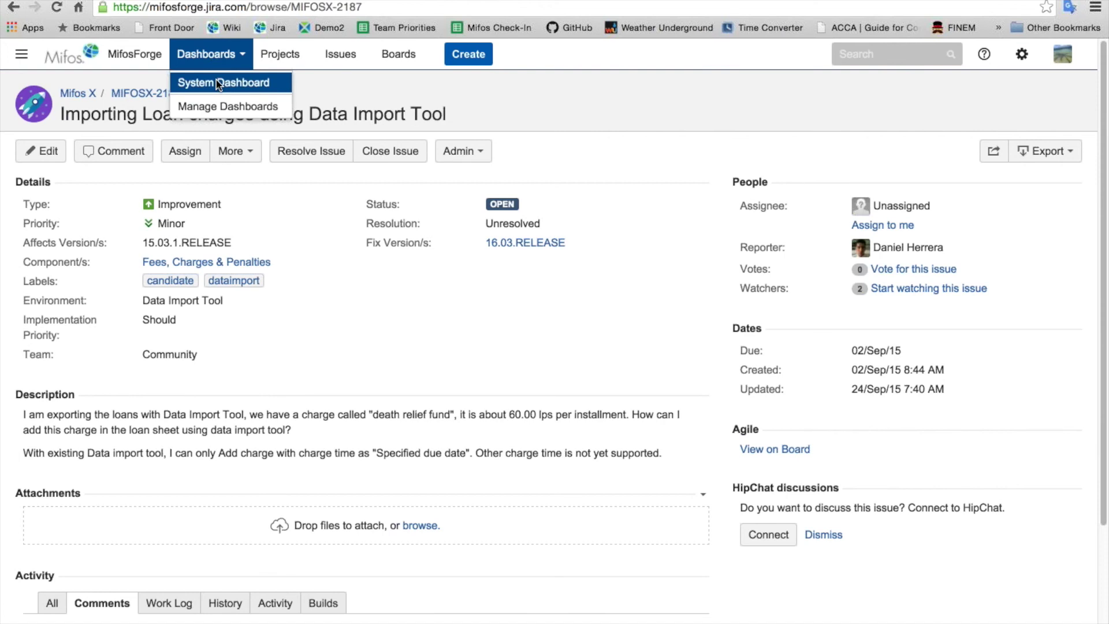
Step: Return to the System Dashboard and look over the Voting Queue 16.03 RELEASE results and favourite filters
click(218, 83)
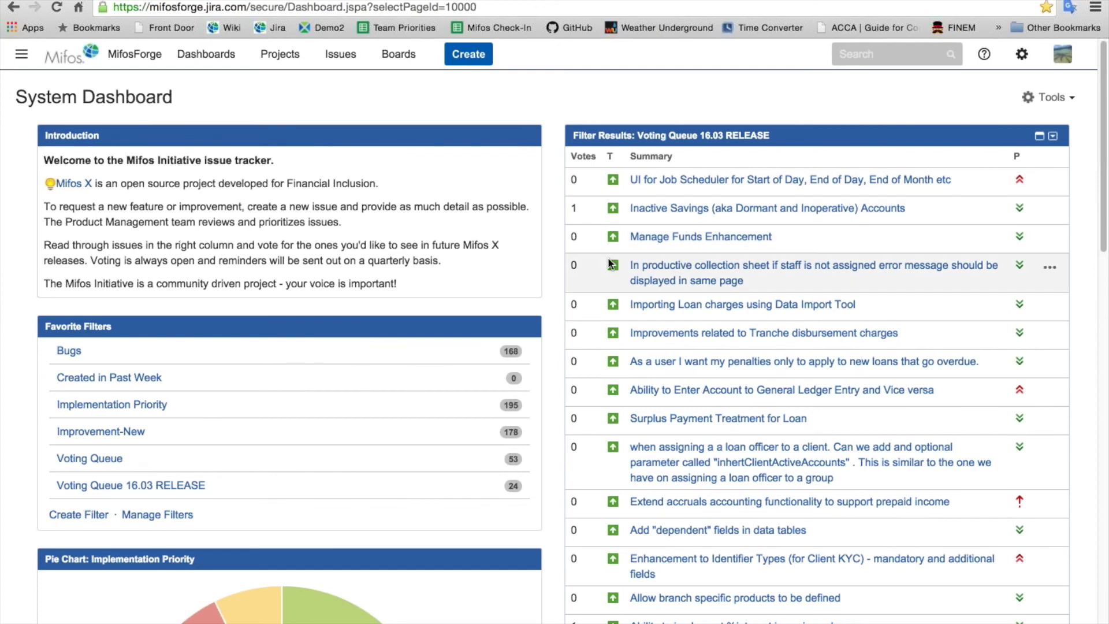
scroll(609, 263, down, 1)
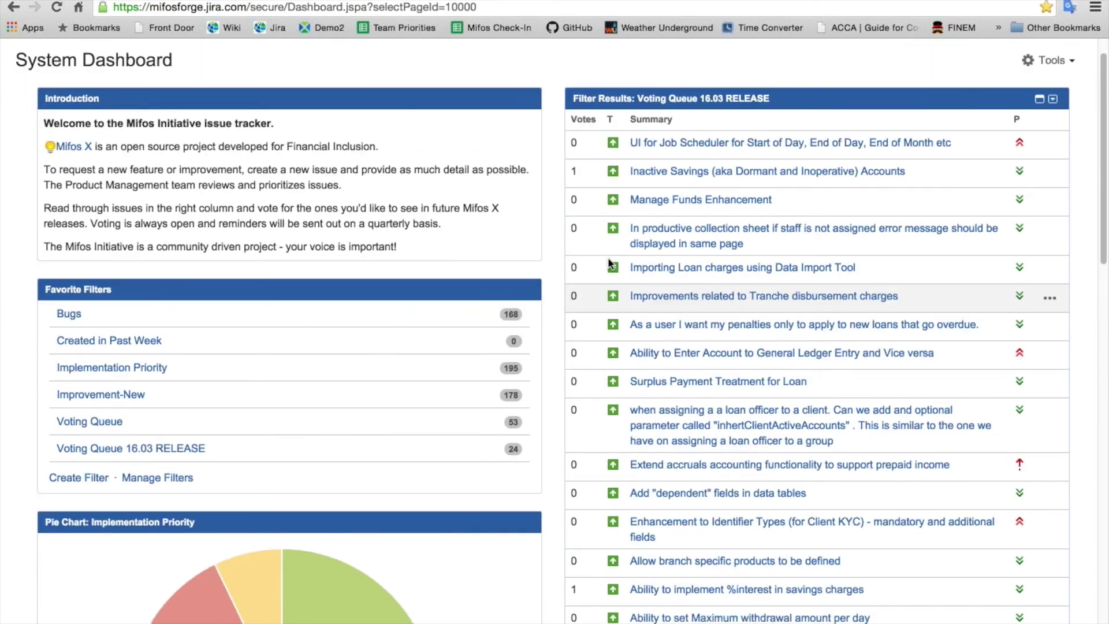
scroll(609, 263, down, 5)
scroll(609, 262, down, 14)
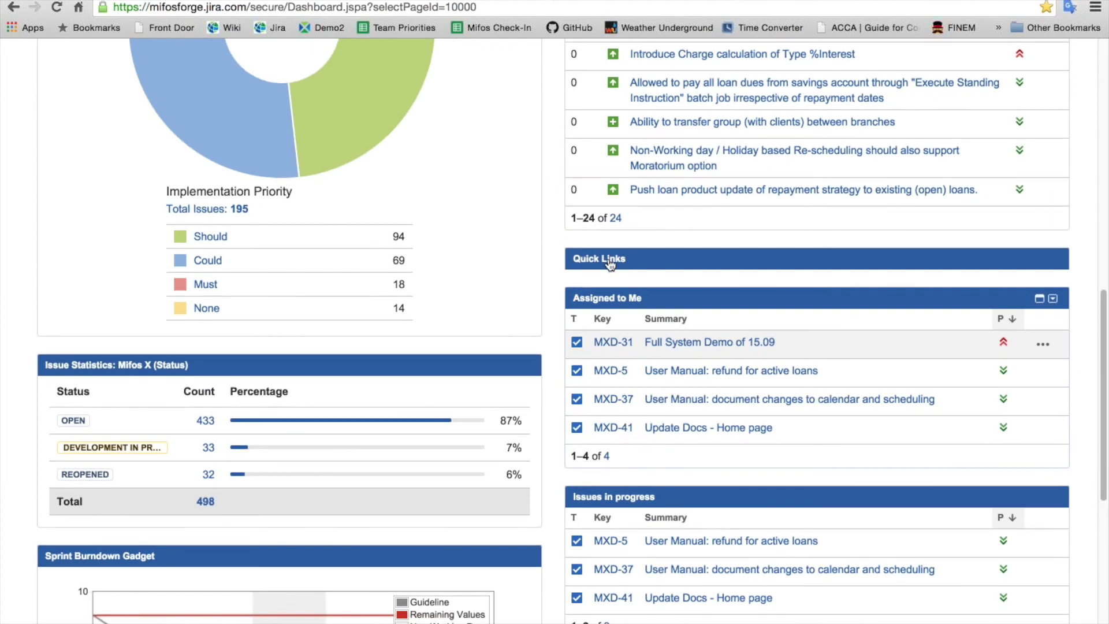
scroll(609, 263, up, 16)
scroll(610, 264, up, 4)
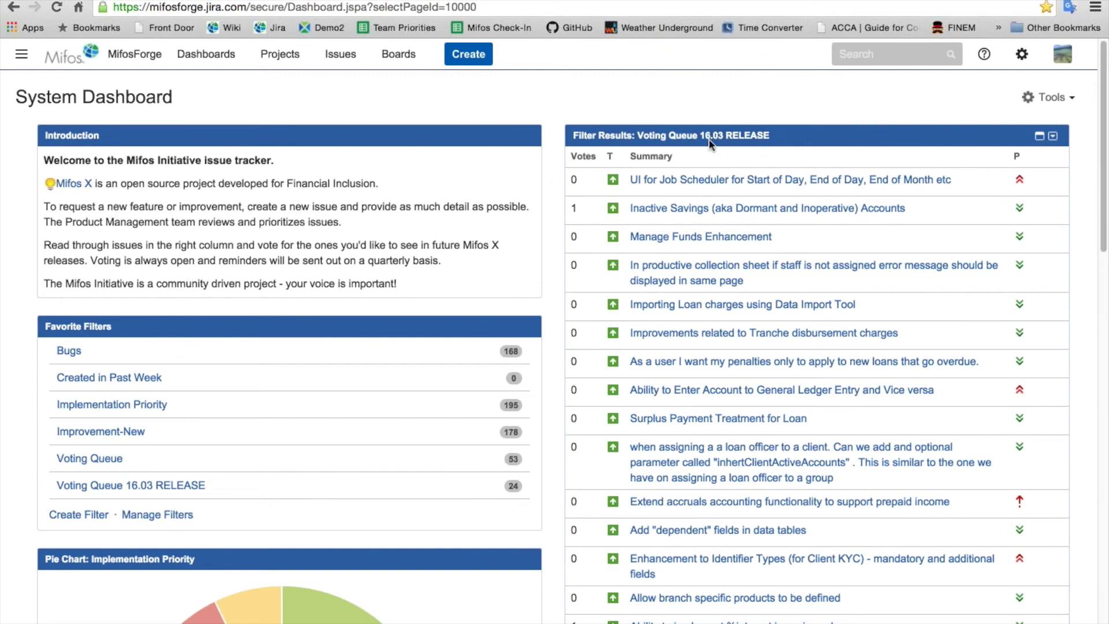
Step: Open the Improvement-New filter results and pick MIFOSX-2017, Mifos Transaction Details, from the bottom of the list
click(146, 432)
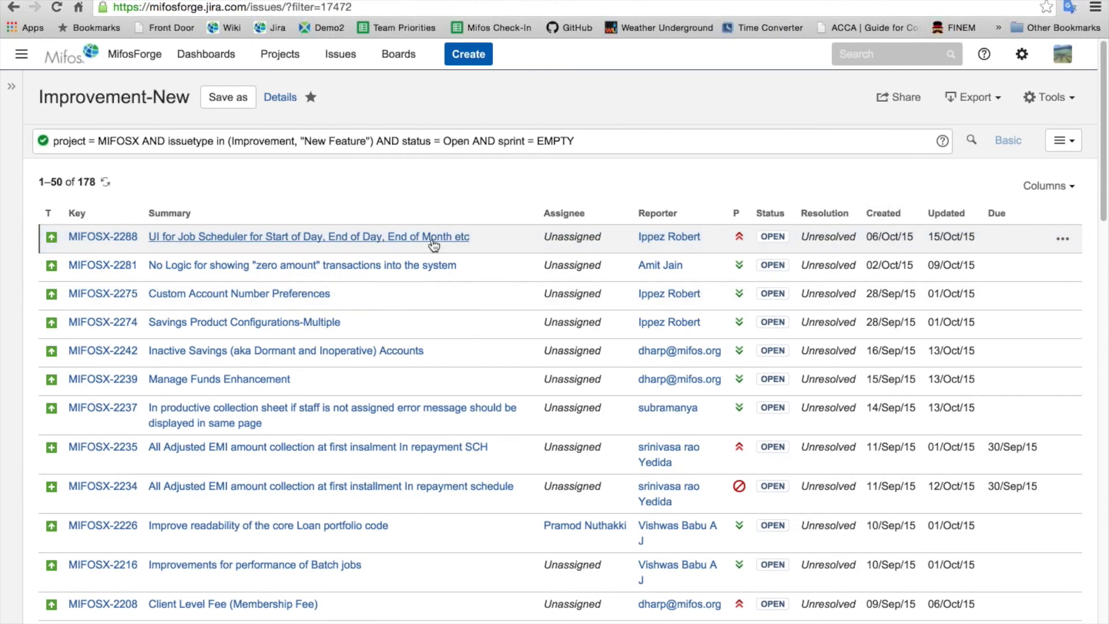
scroll(406, 313, down, 2)
scroll(406, 313, down, 15)
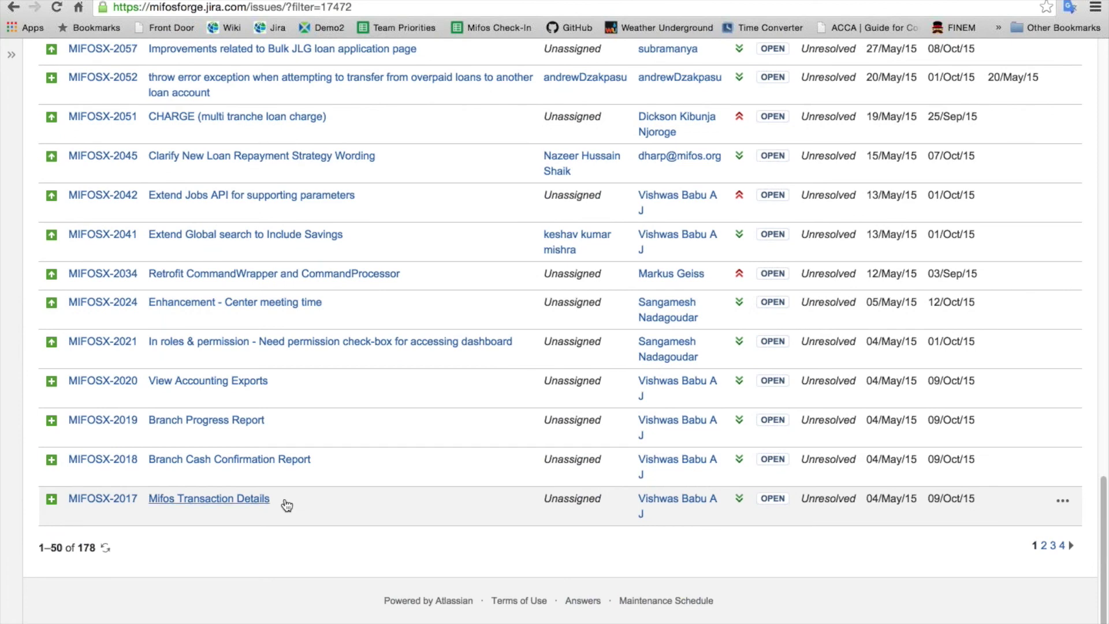
click(284, 497)
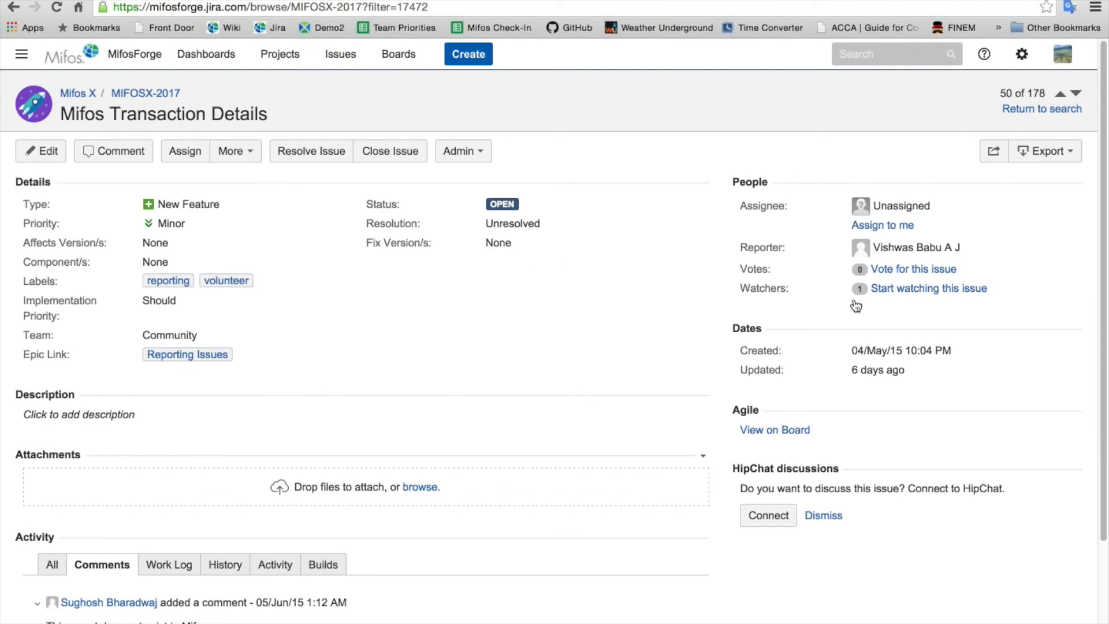
Step: Vote for MIFOSX-2017, withdraw the vote to leave 0 votes, and return to slide 7, Open Discussion
click(908, 270)
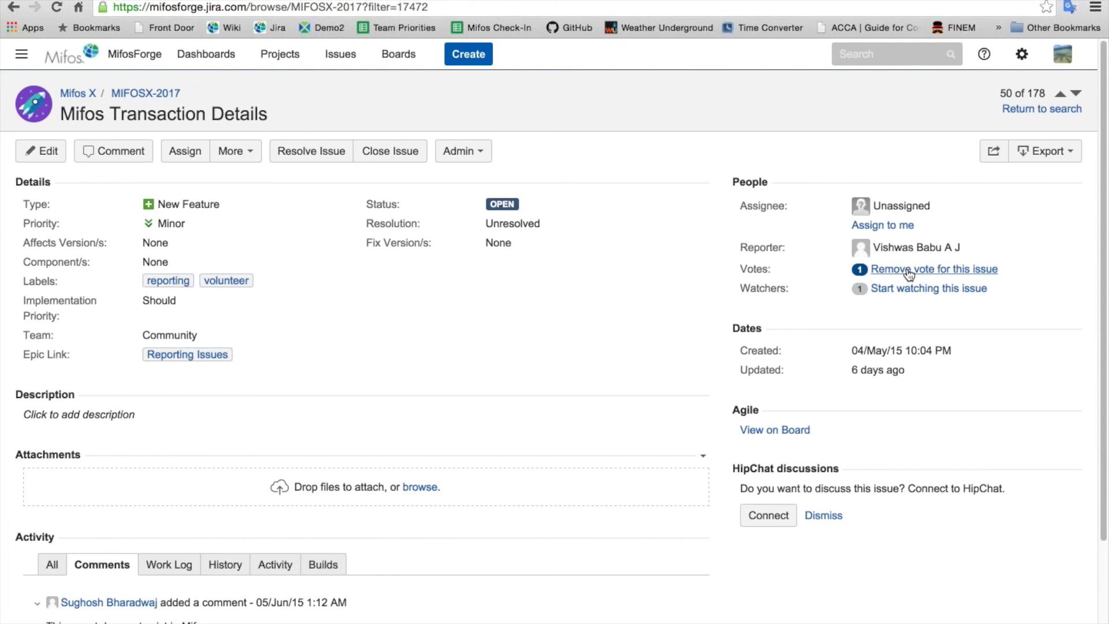
click(908, 270)
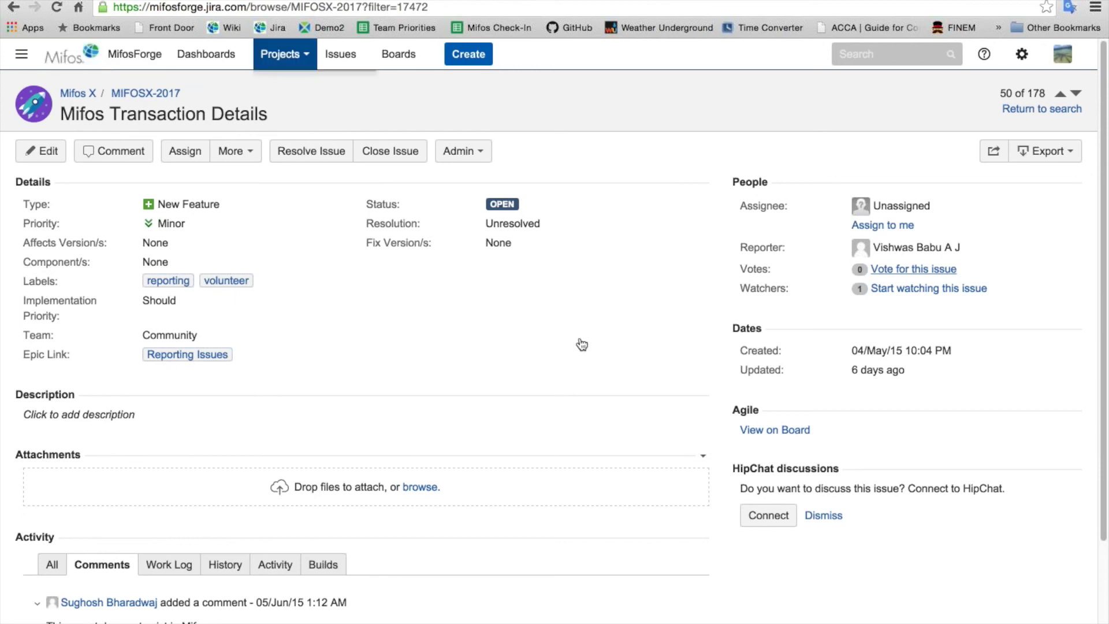
key(Right)
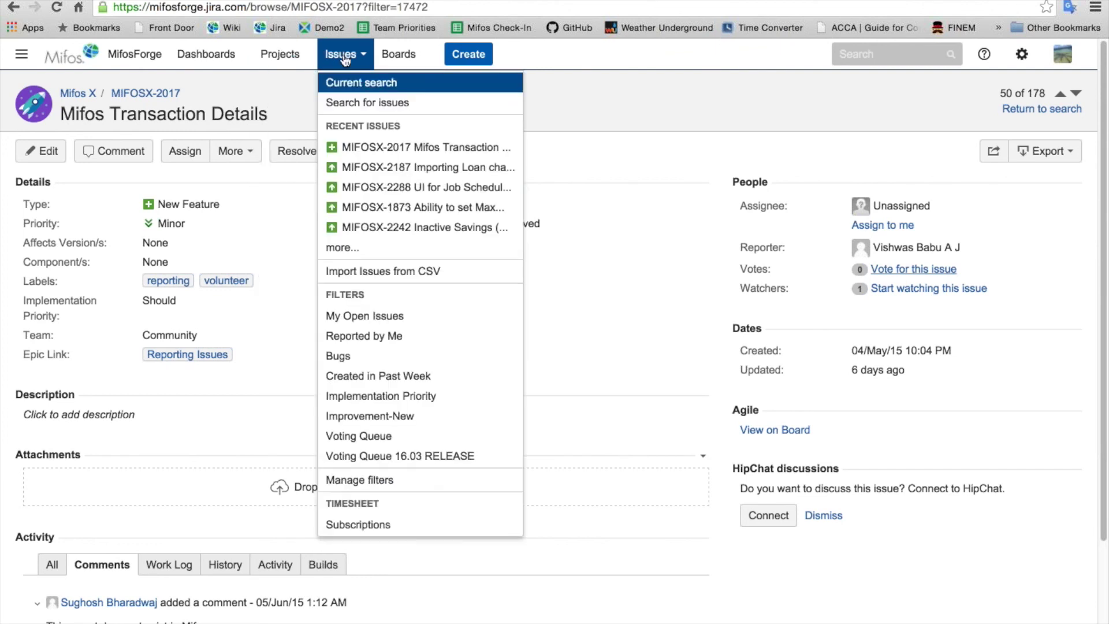
click(271, 58)
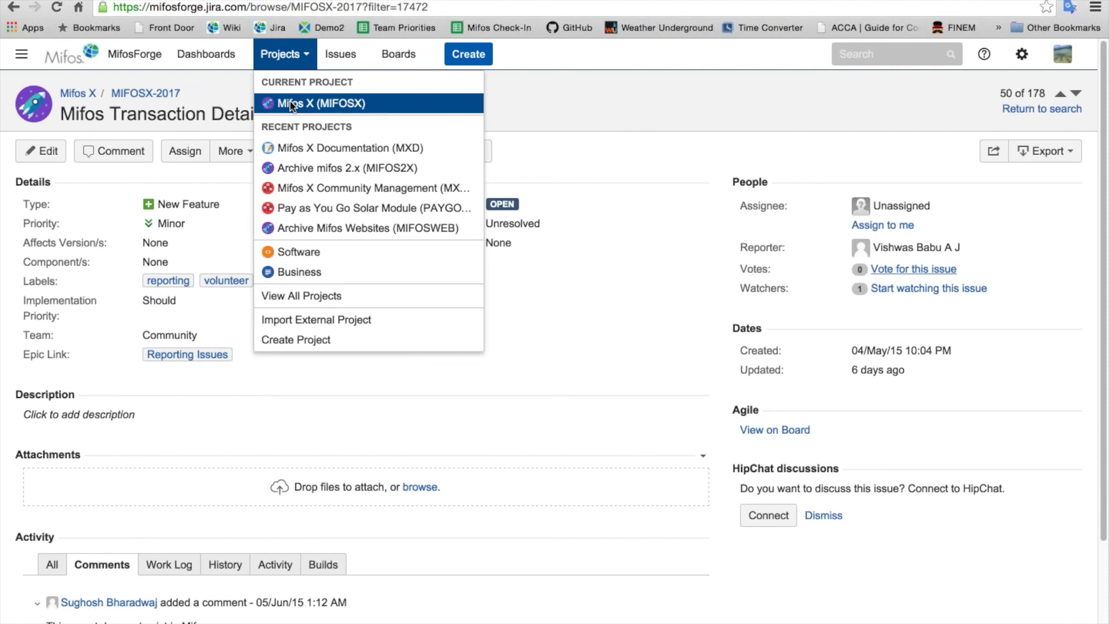
key(Right)
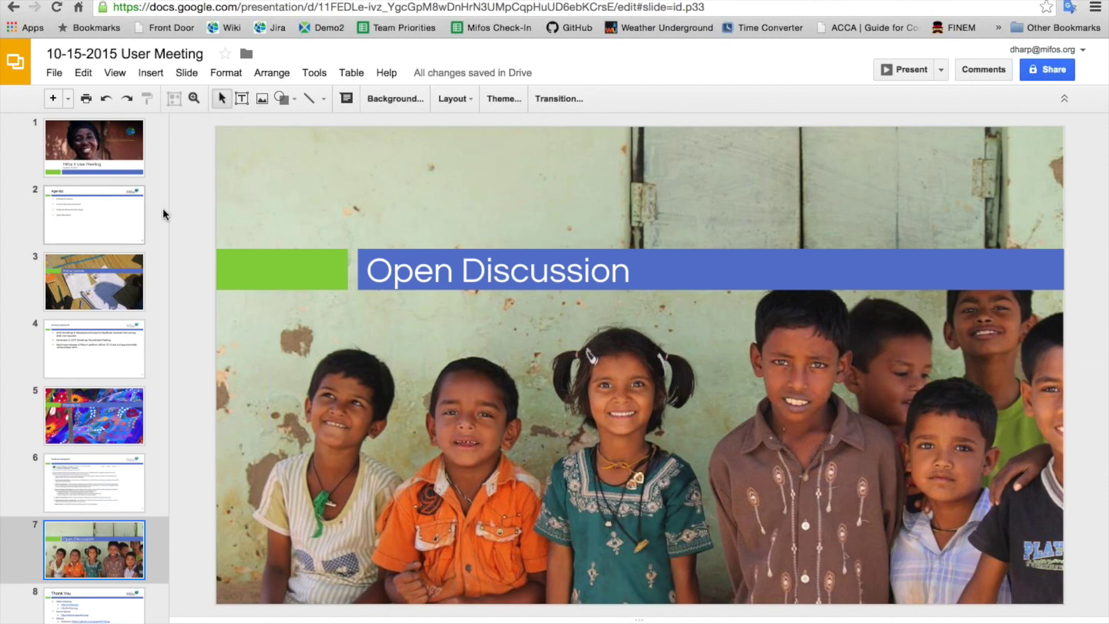
Step: Advance the User Meeting deck from slide 7 to slide 8, Thank You
key(Down)
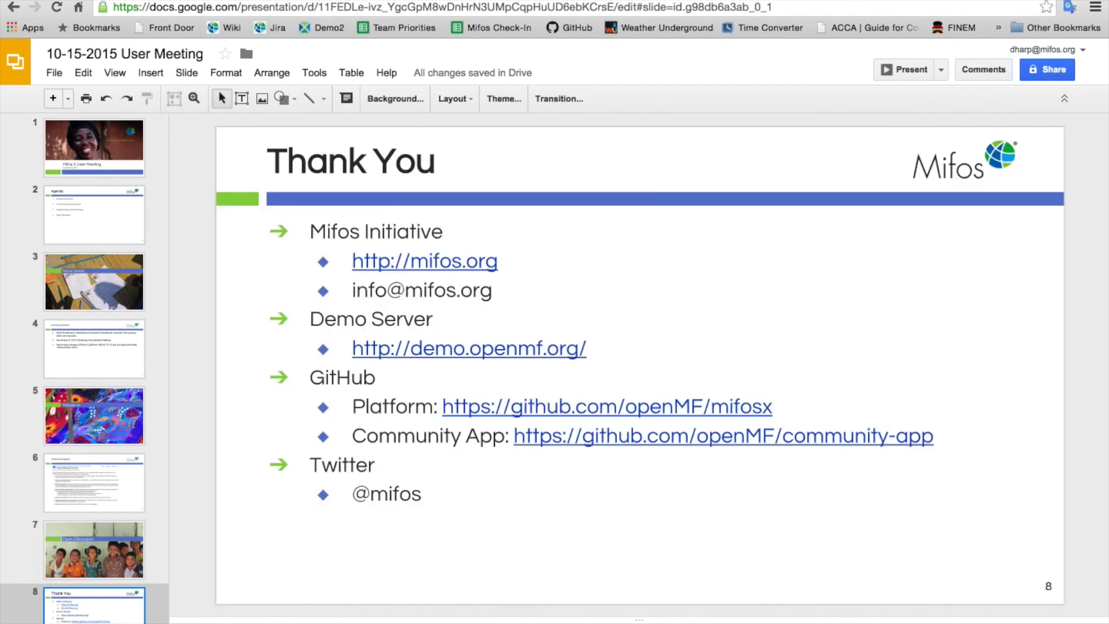